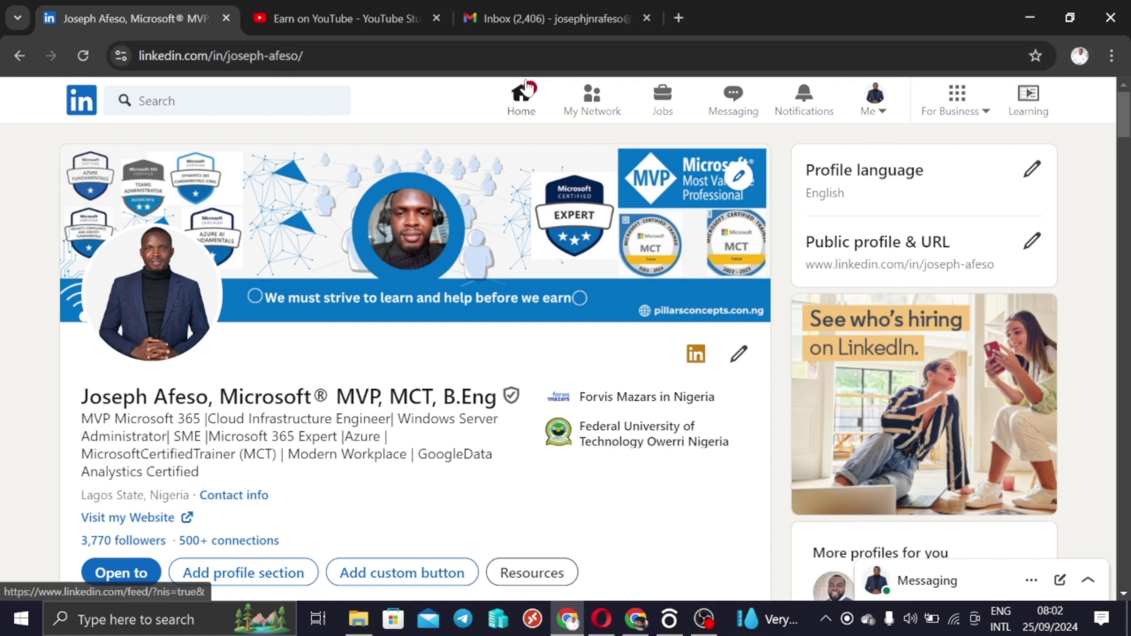
- Use cmd.ms in a new tab to launch the SharePoint admin center and Microsoft Teams on the web
left_click(679, 19)
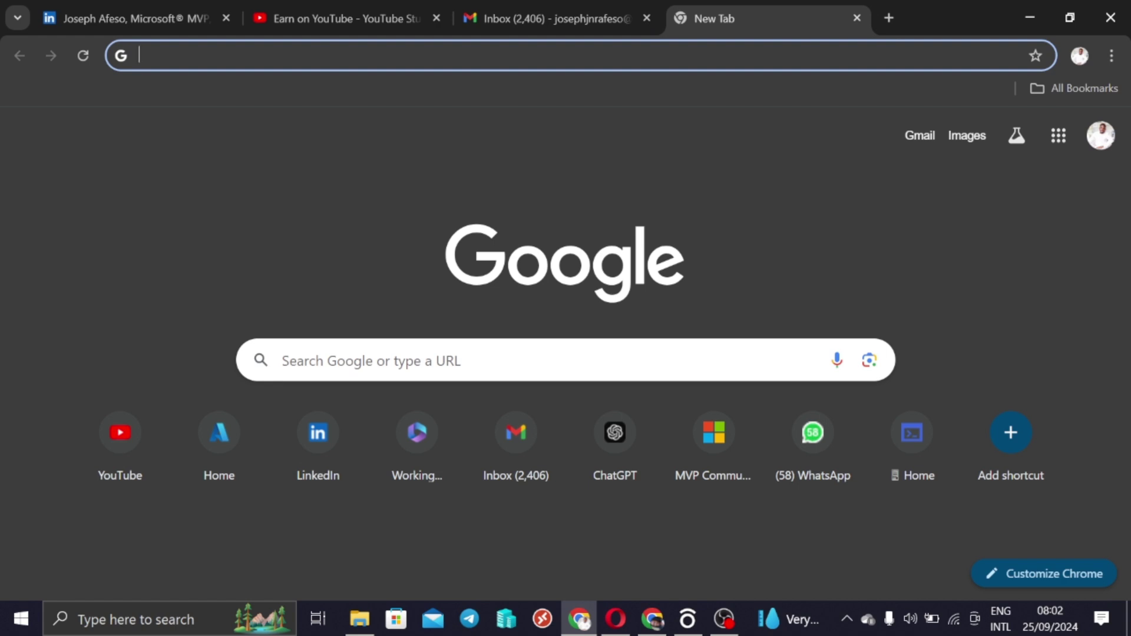
type("cm")
key("Return")
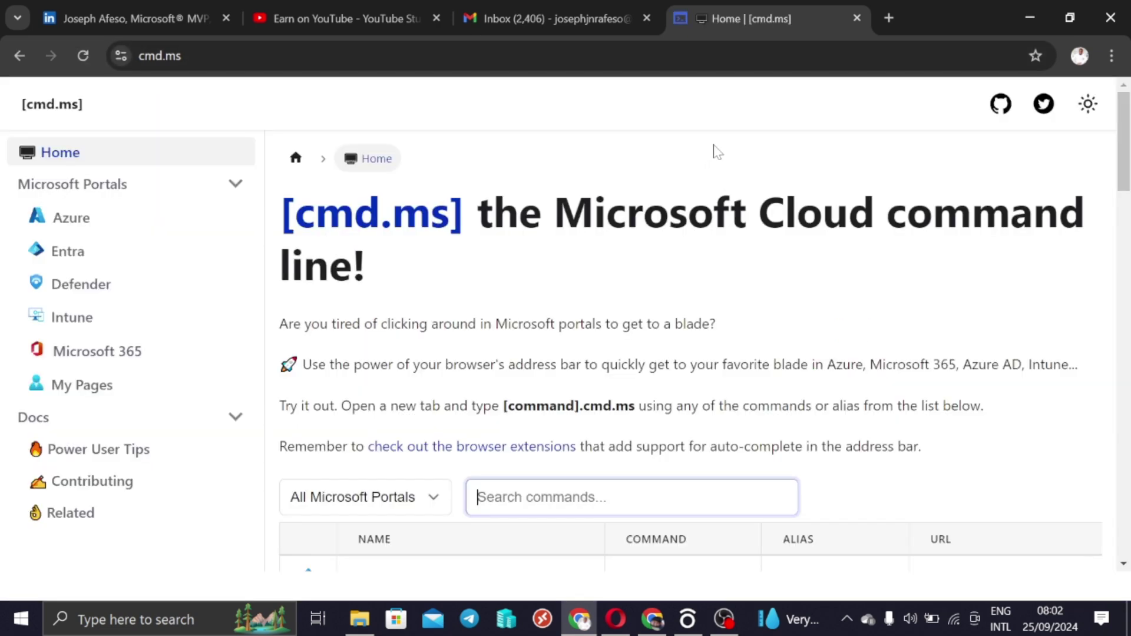
scroll(483, 464, "down", 9)
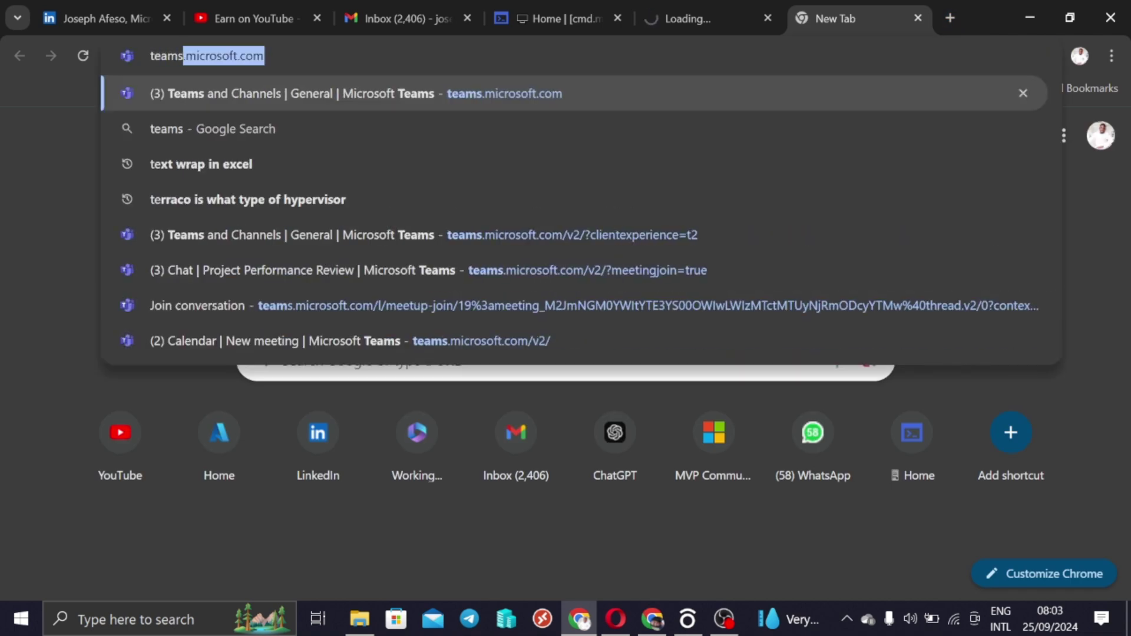
key("Return")
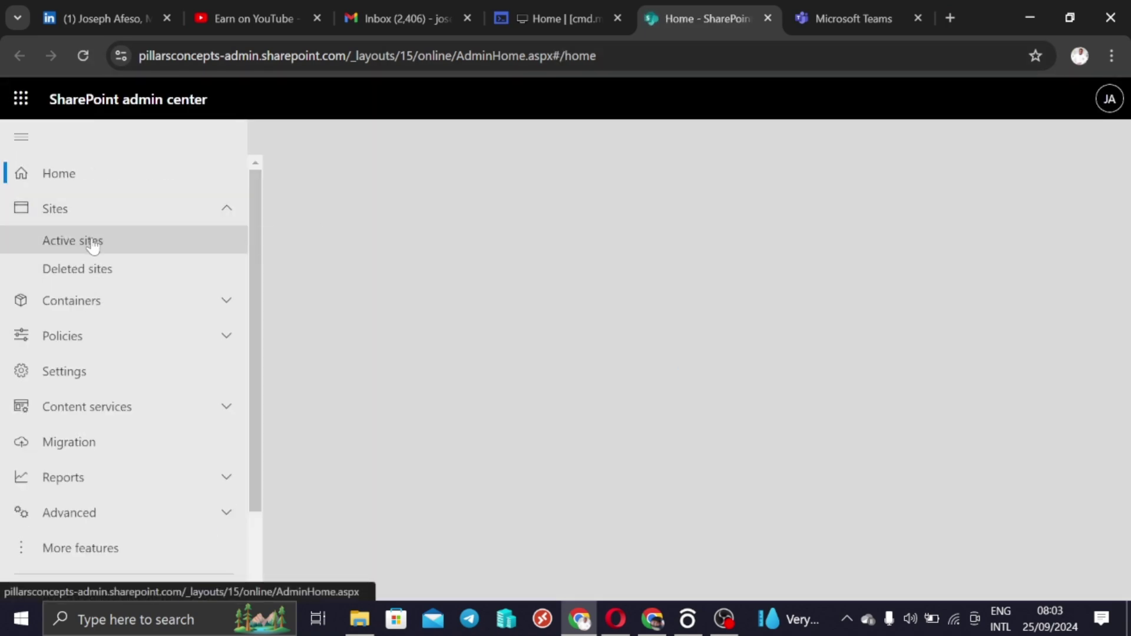
- List Active sites filtered by 'share' and scroll down to the SharePoint Playlist site
left_click(93, 246)
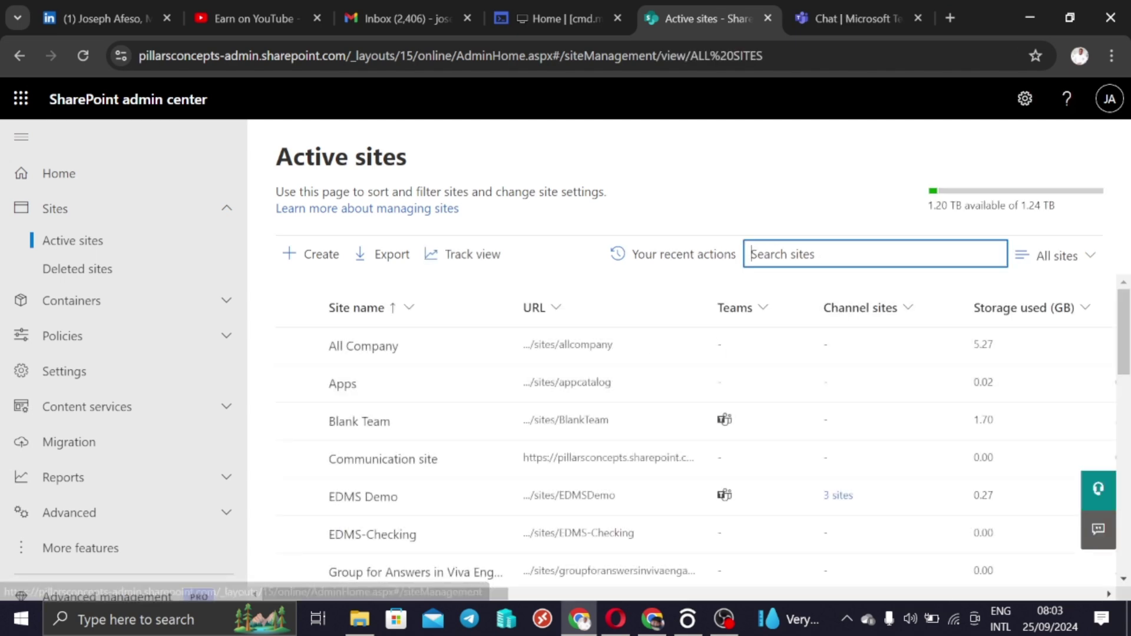
type("share")
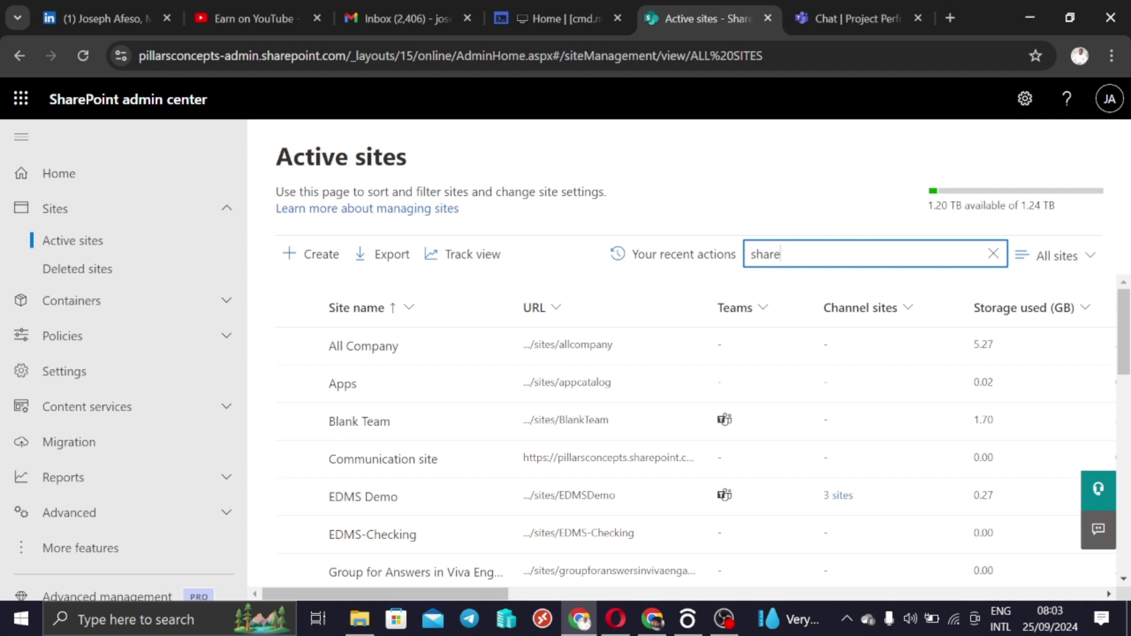
scroll(589, 384, "down", 10)
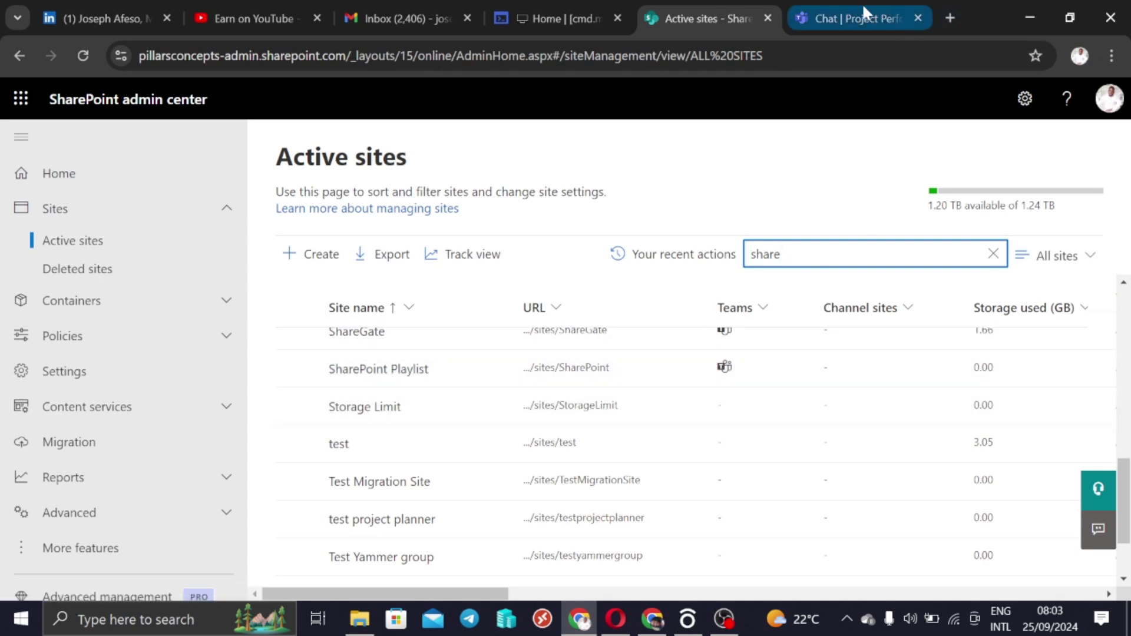
left_click(856, 18)
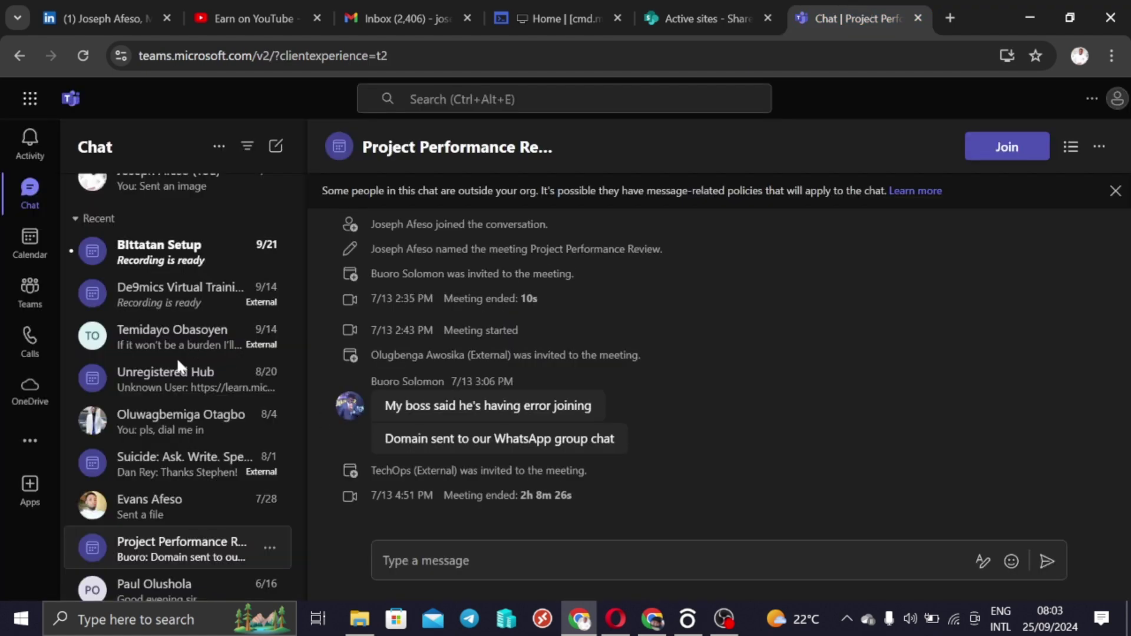
left_click(27, 287)
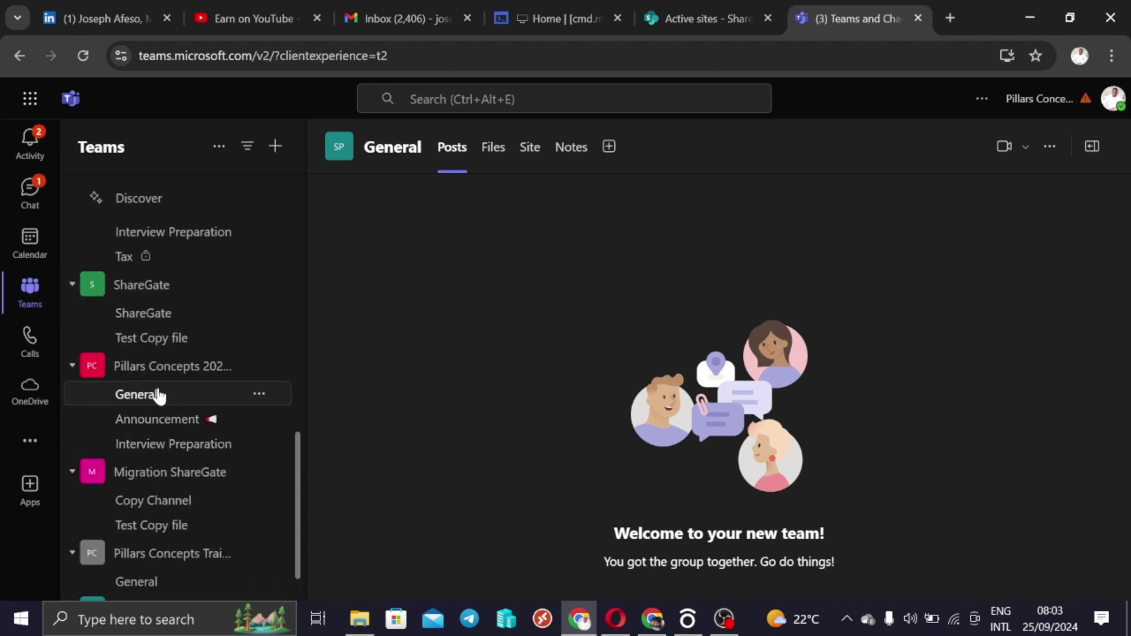
scroll(179, 430, "down", 1)
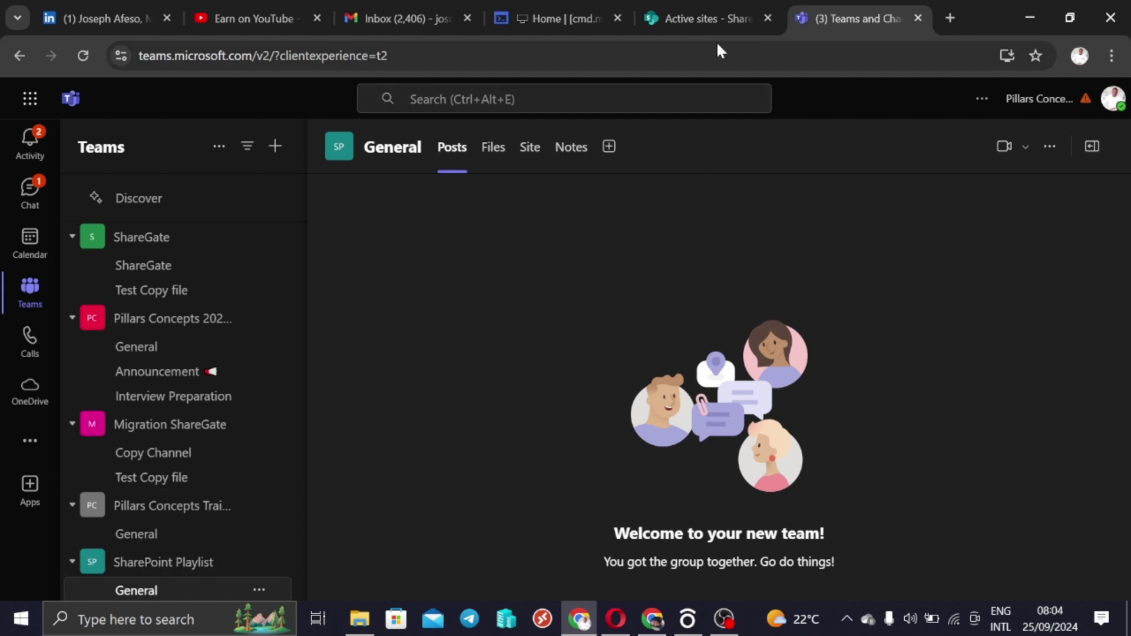
left_click(698, 13)
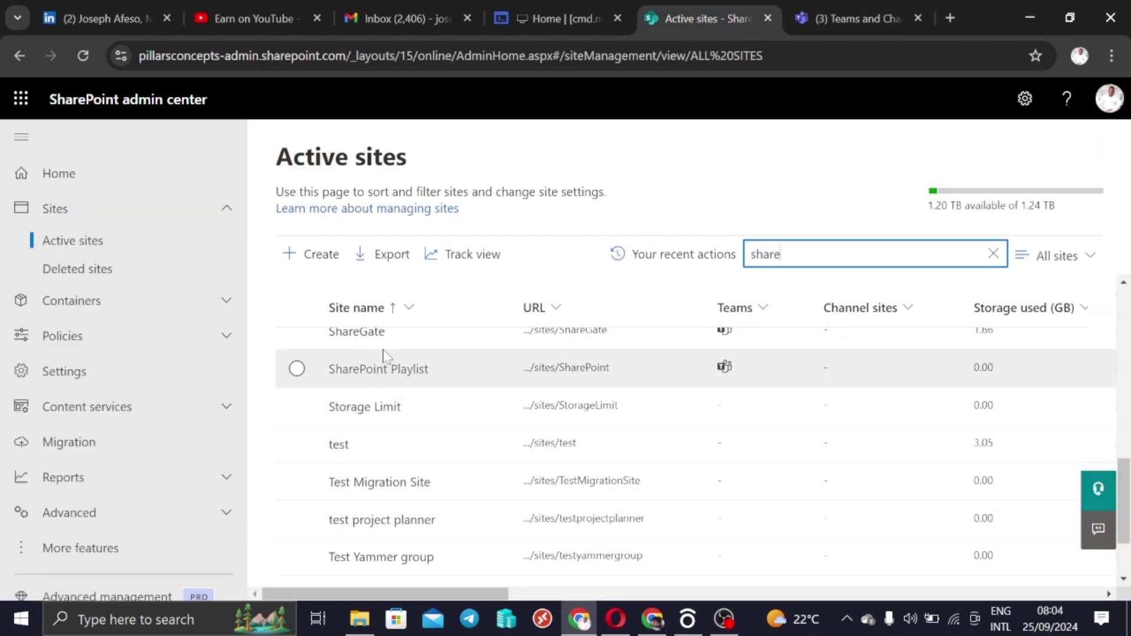
- Select the SharePoint Playlist row in Active sites
left_click(297, 368)
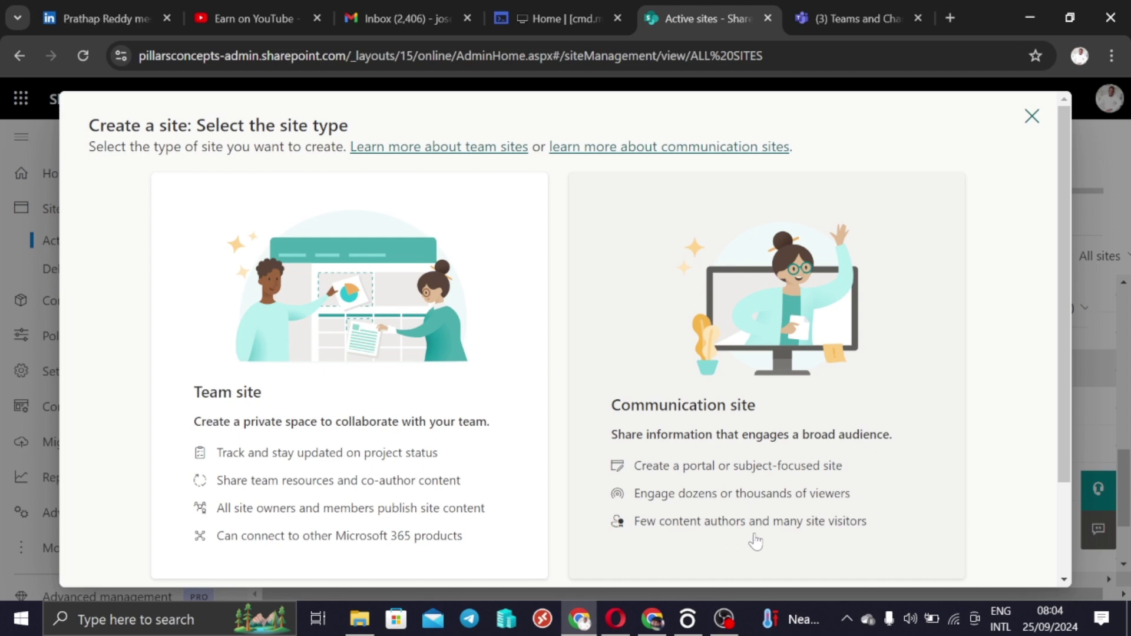
scroll(813, 533, "down", 2)
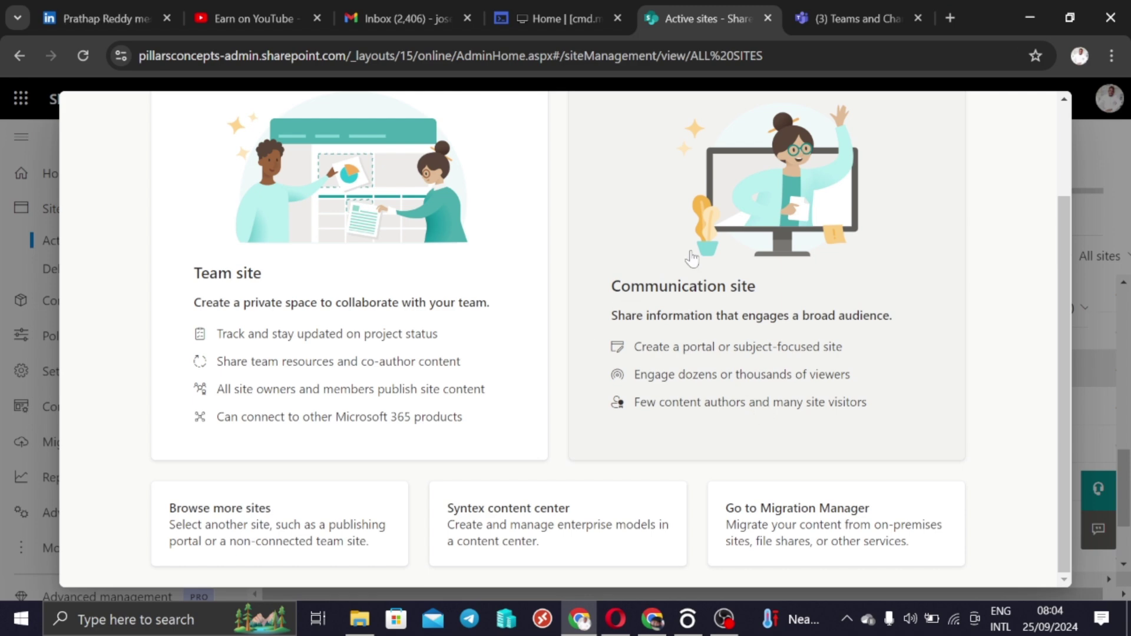
scroll(733, 258, "up", 2)
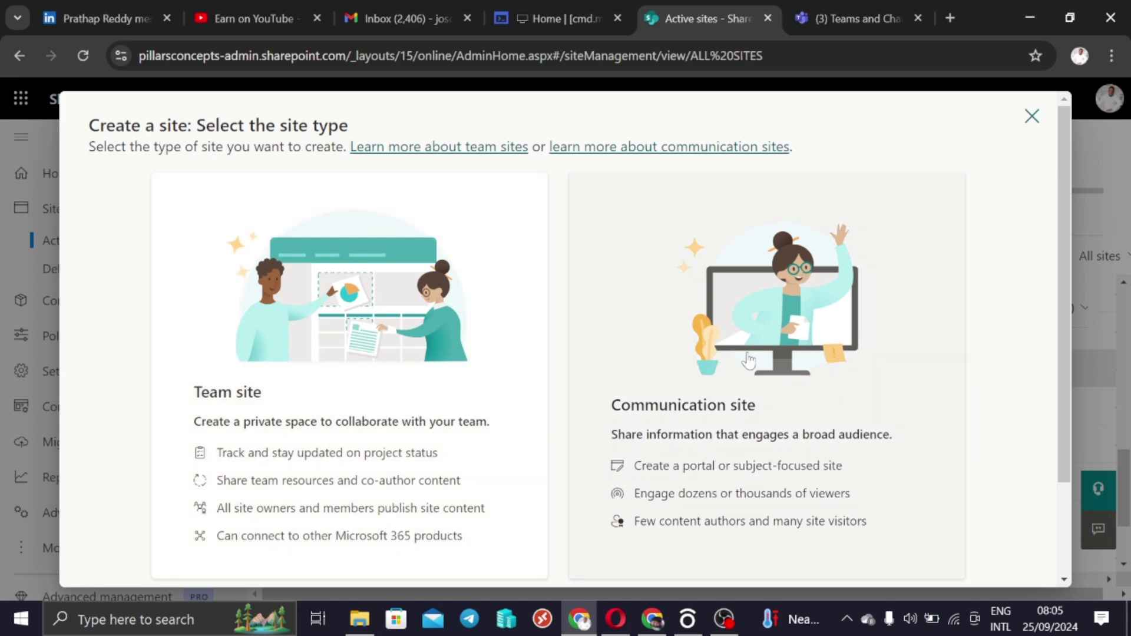
- Choose Communication site and browse the From Microsoft templates, Standard communication through Blank
left_click(757, 358)
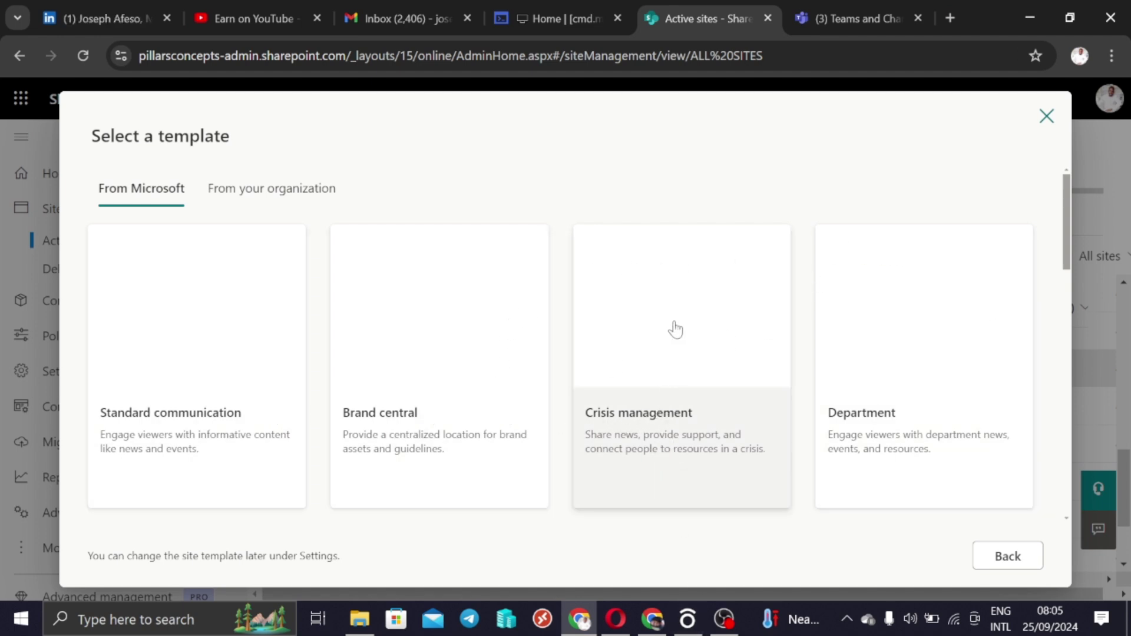
scroll(675, 396, "down", 3)
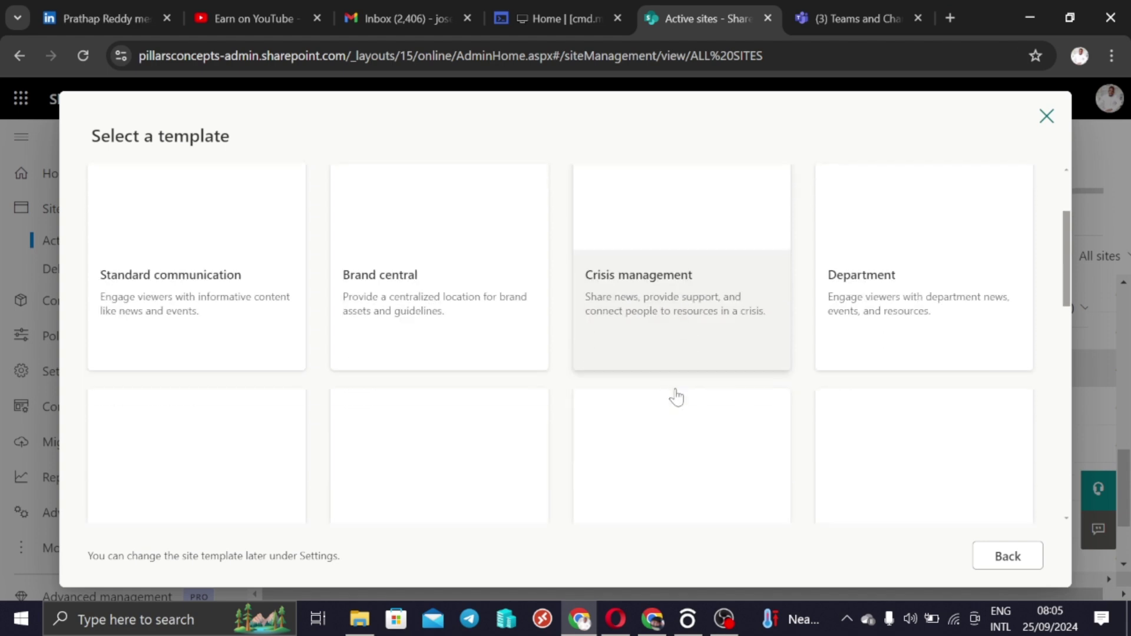
scroll(675, 383, "up", 3)
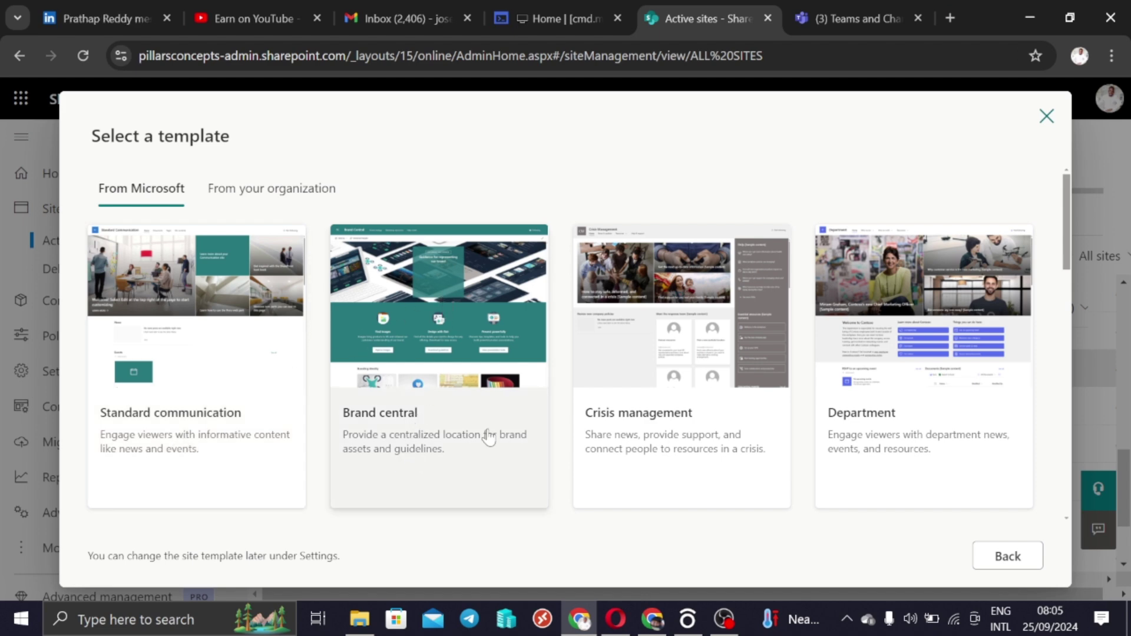
scroll(677, 365, "down", 2)
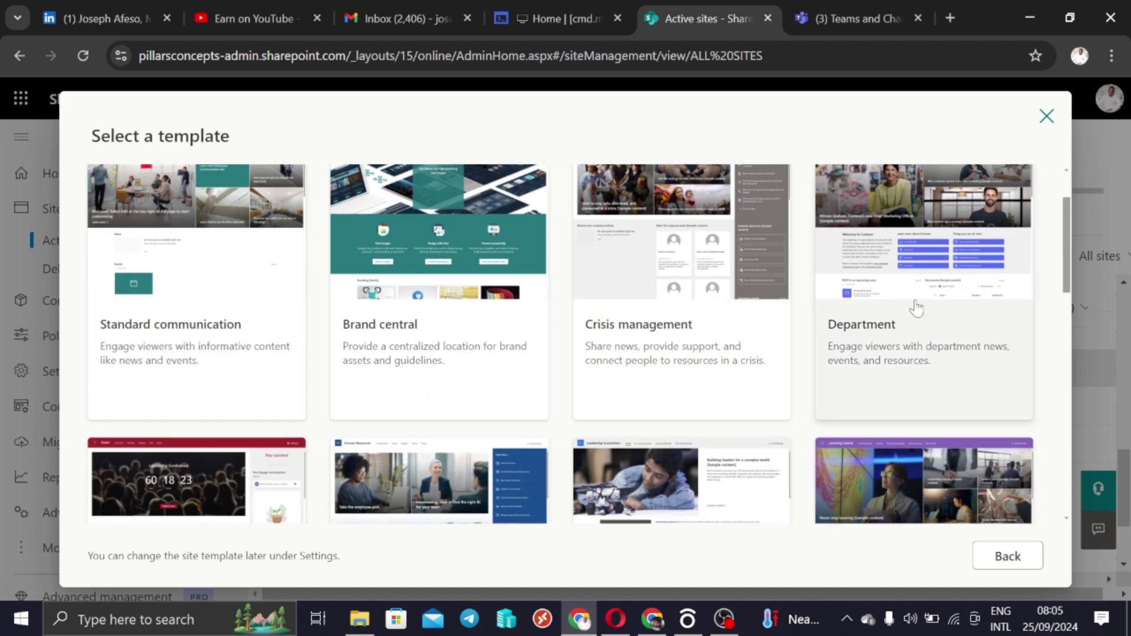
scroll(914, 307, "down", 4)
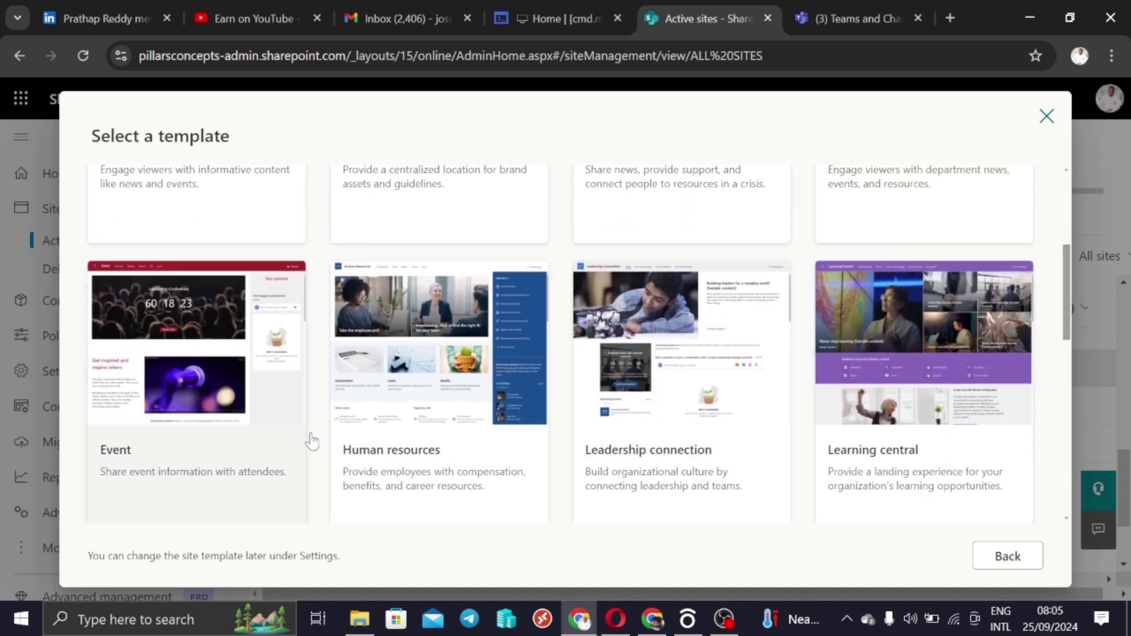
scroll(731, 407, "down", 3)
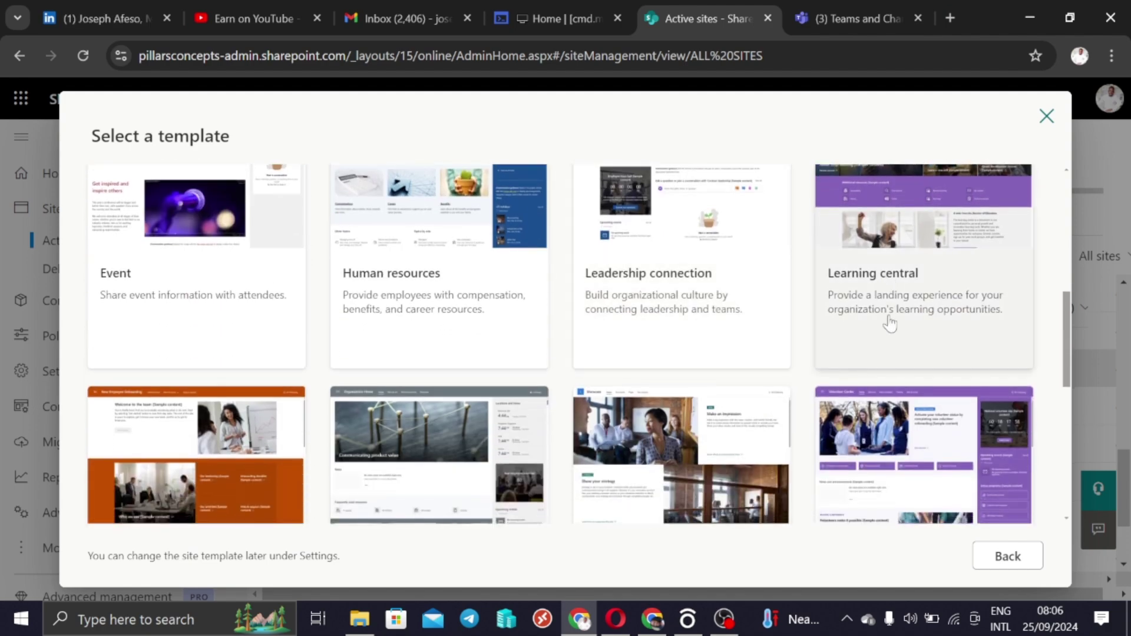
scroll(837, 342, "down", 4)
scroll(404, 423, "down", 4)
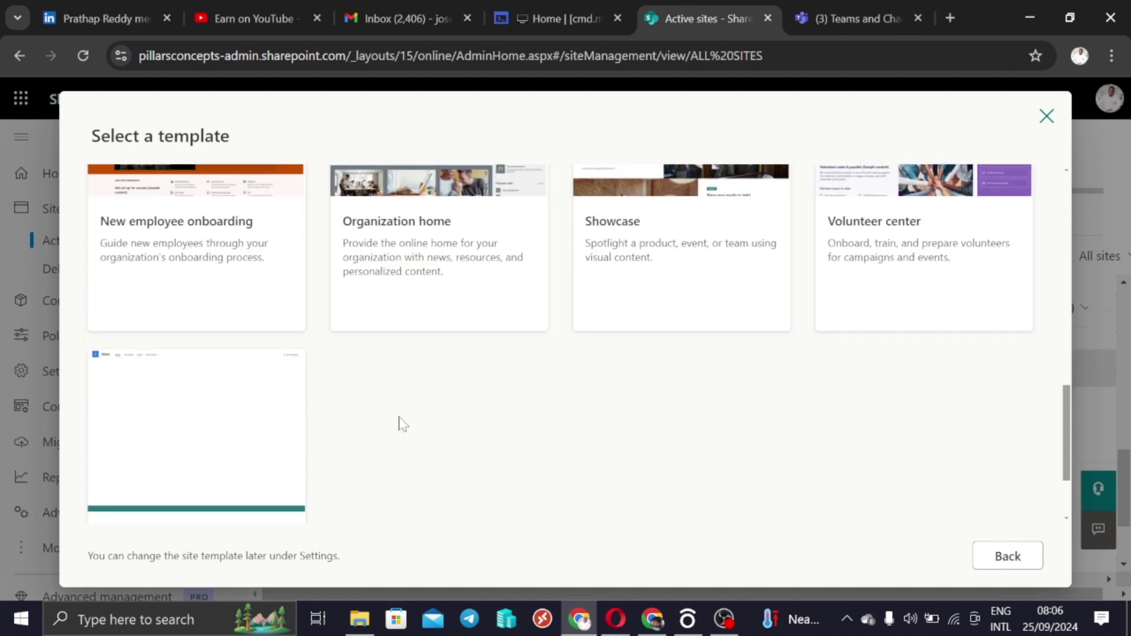
scroll(403, 424, "up", 7)
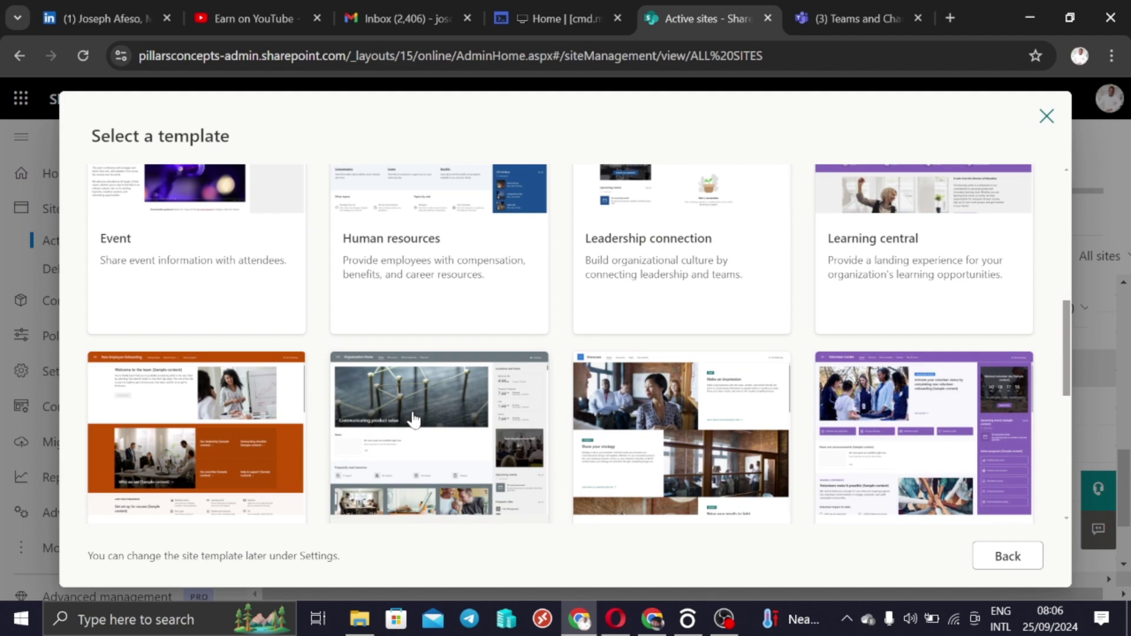
scroll(404, 419, "up", 5)
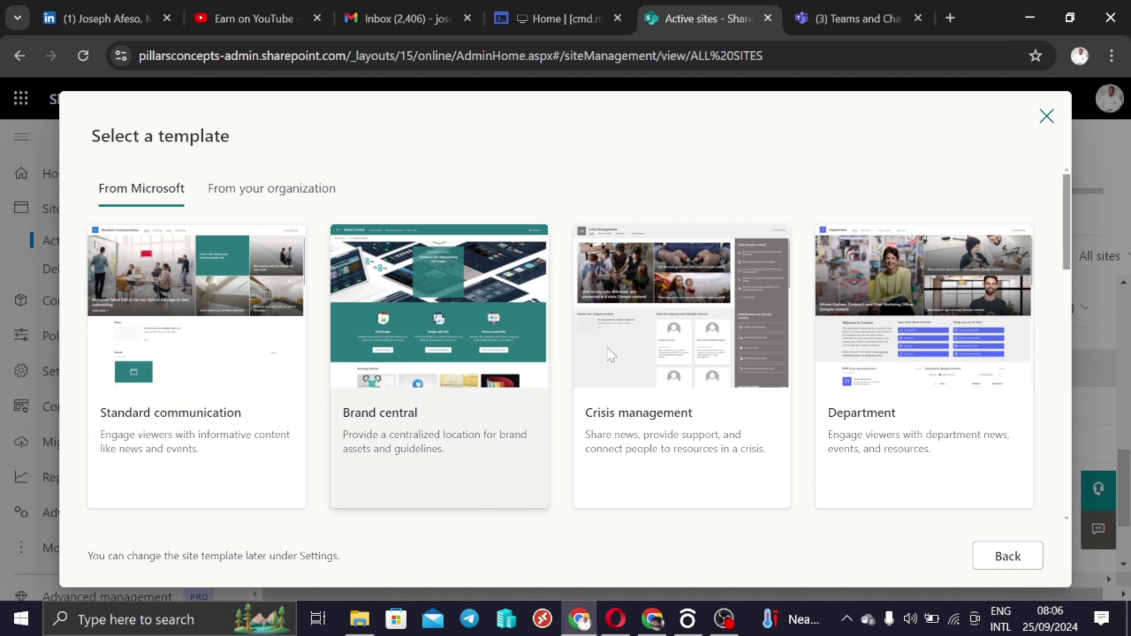
scroll(805, 326, "down", 3)
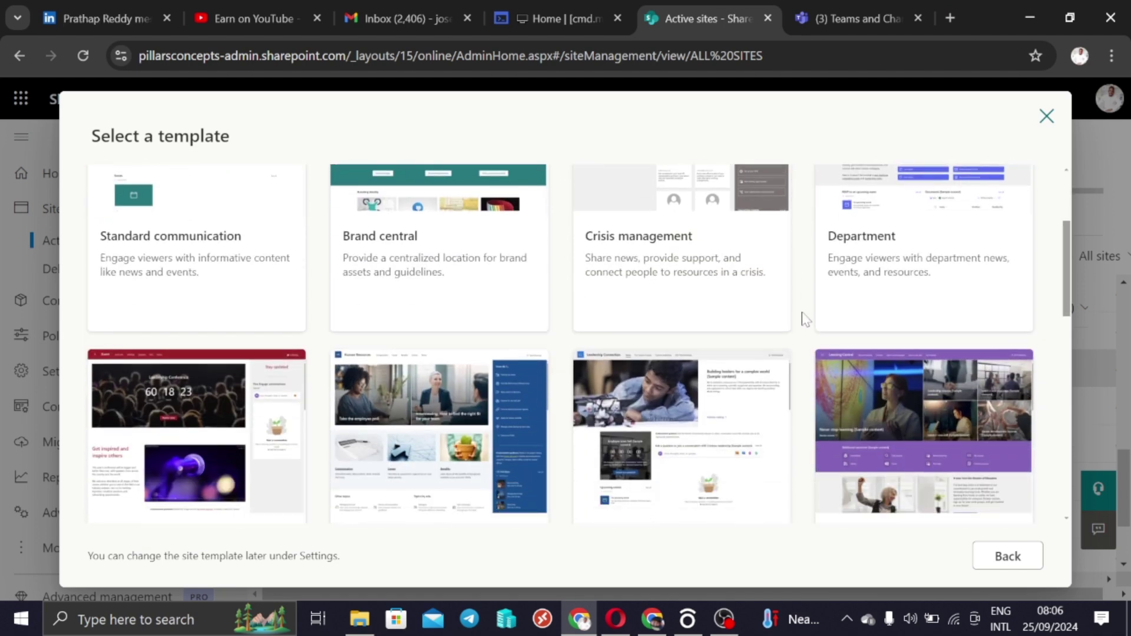
scroll(805, 323, "down", 3)
scroll(805, 320, "down", 2)
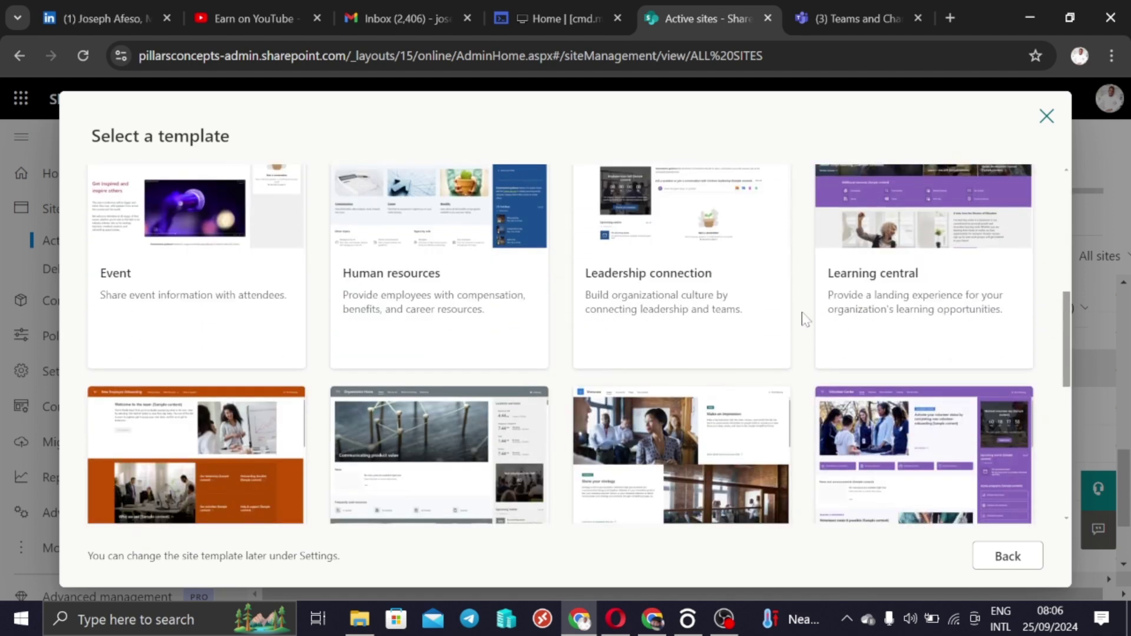
scroll(805, 320, "down", 2)
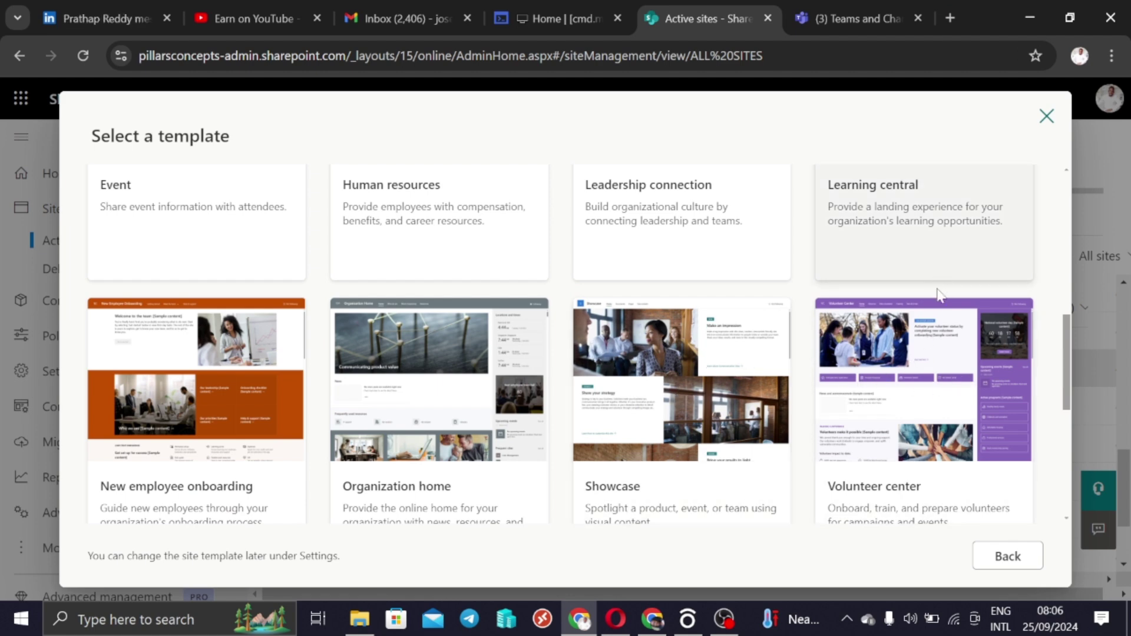
scroll(897, 416, "down", 5)
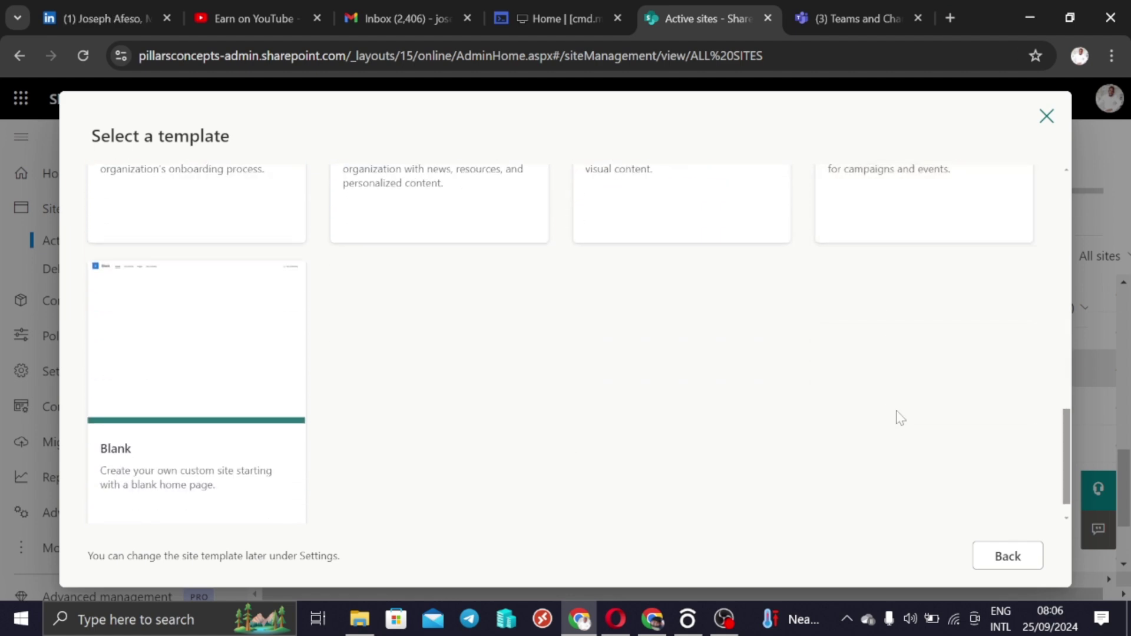
scroll(898, 419, "up", 10)
scroll(898, 417, "up", 2)
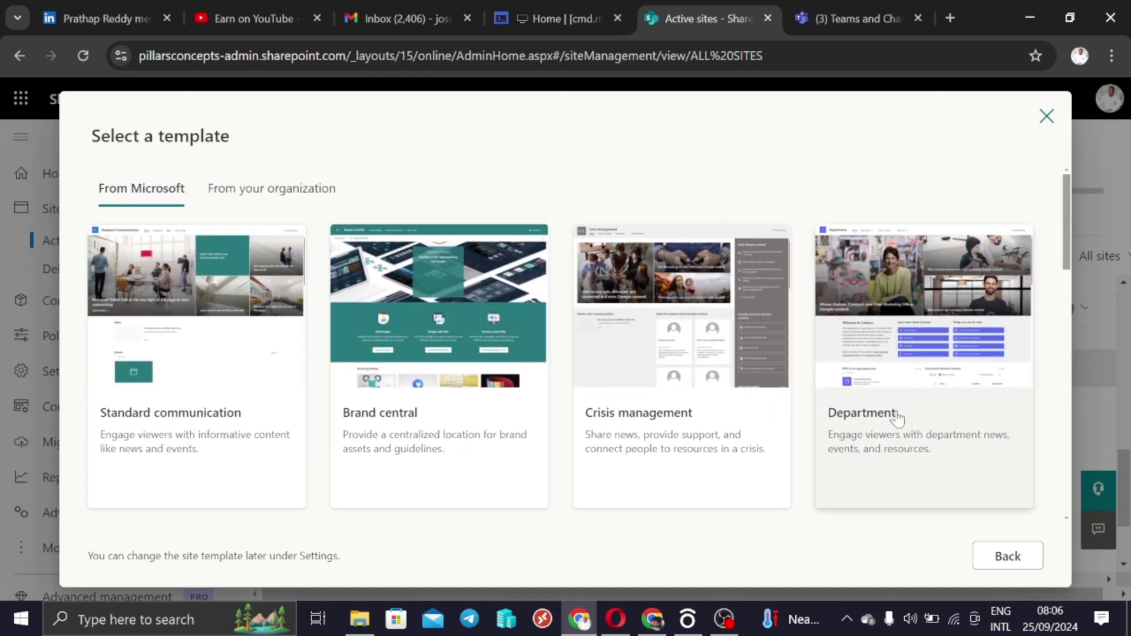
scroll(672, 383, "down", 5)
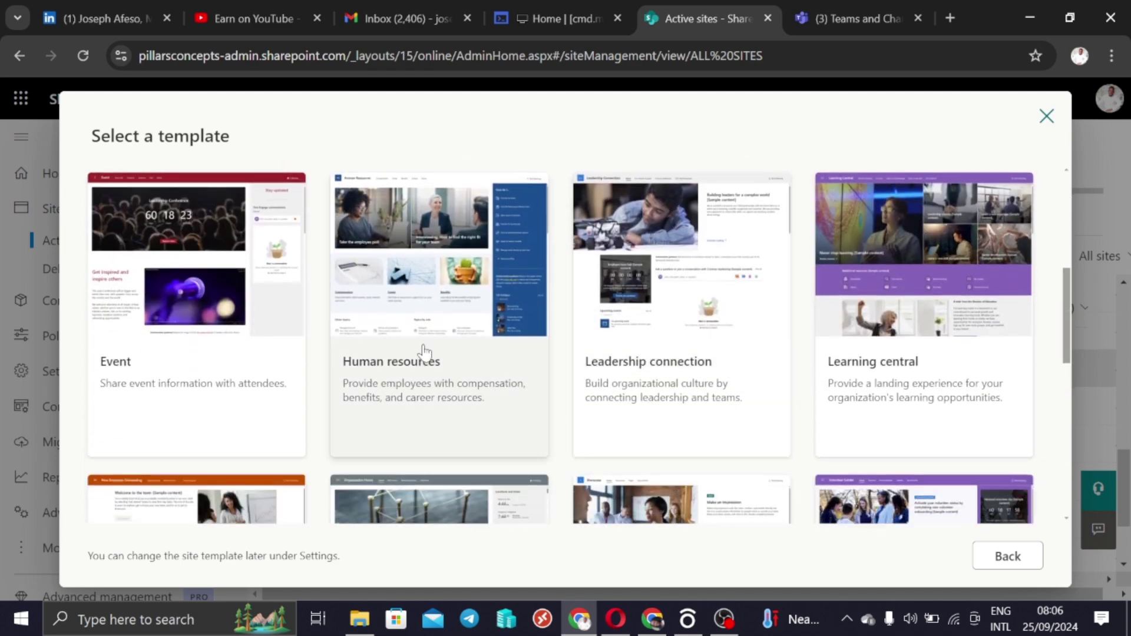
- Preview the Human resources template and review its home page plus 4 additional pages
left_click(437, 290)
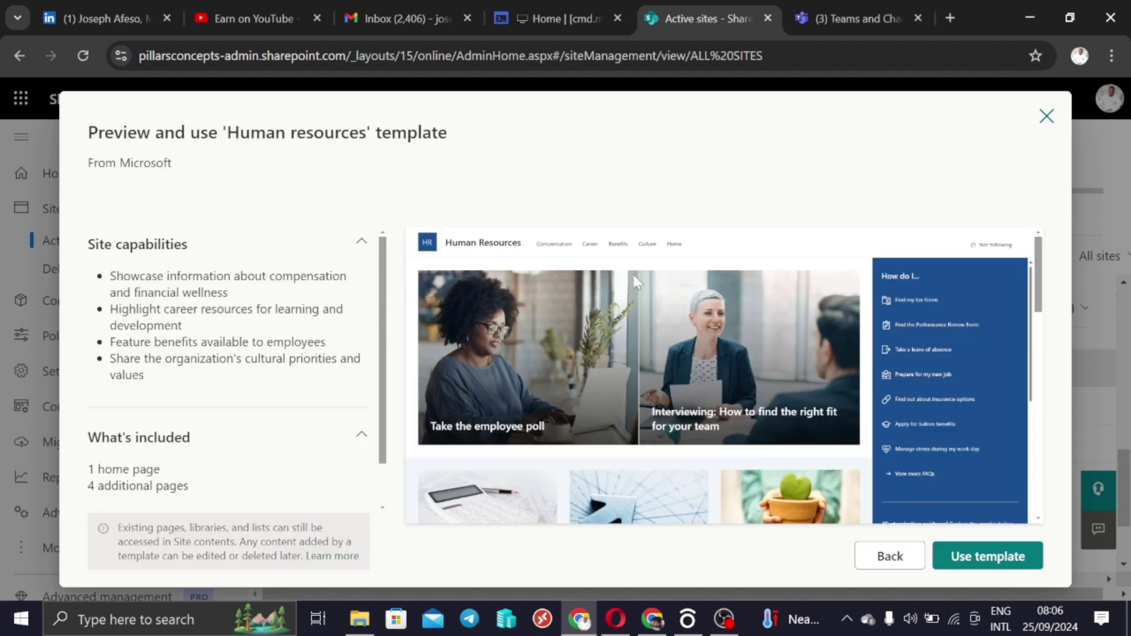
scroll(362, 339, "down", 1)
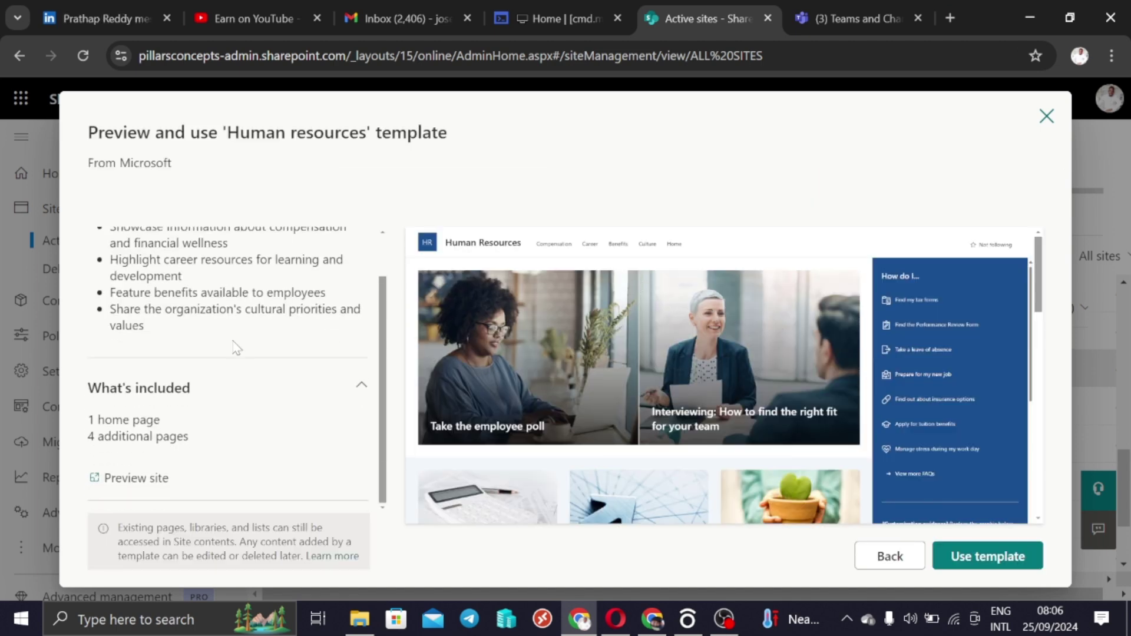
scroll(829, 362, "down", 10)
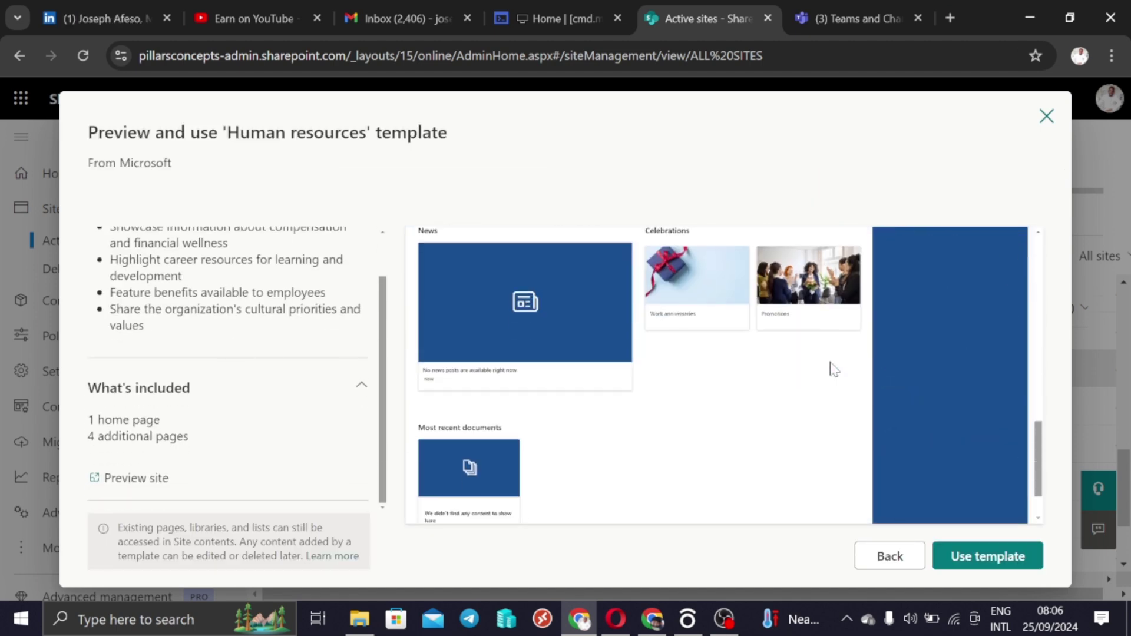
scroll(833, 368, "up", 8)
scroll(831, 368, "up", 3)
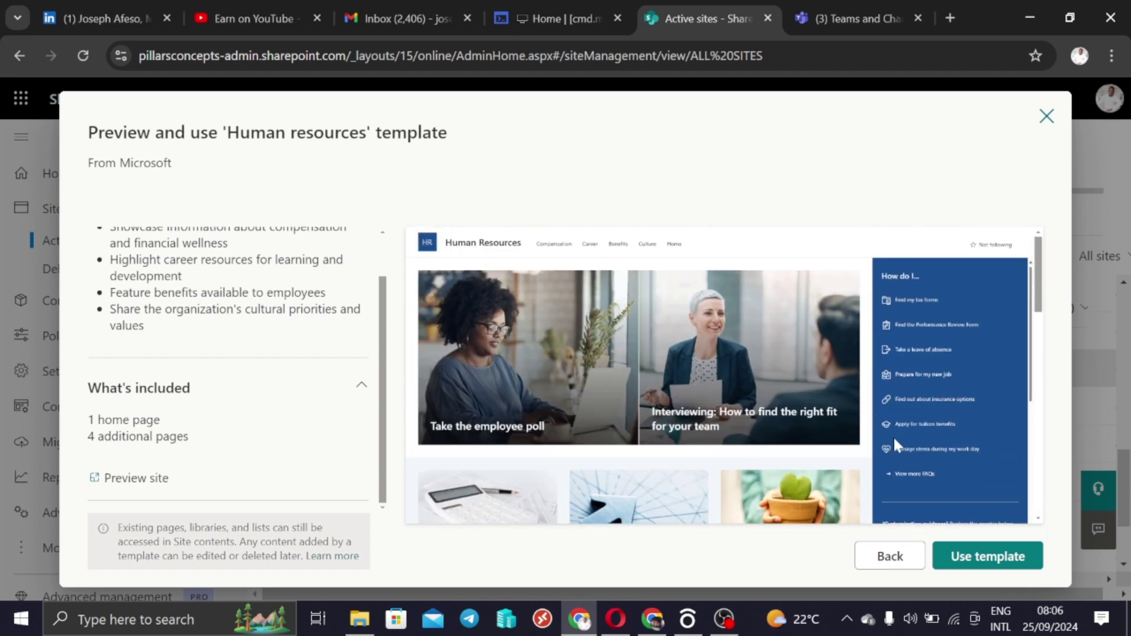
- Use the Human resources template and name the site 'SharePoint Playlist Communication', fixing the capitalisation
left_click(984, 563)
left_click(602, 364)
type("SHare")
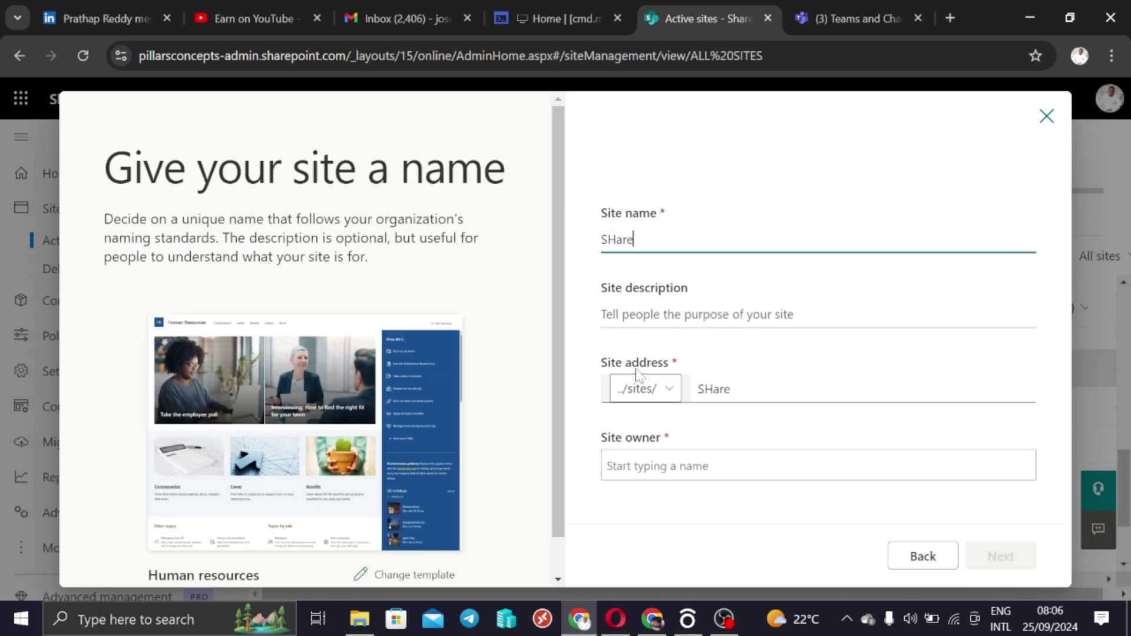
type("Point Play")
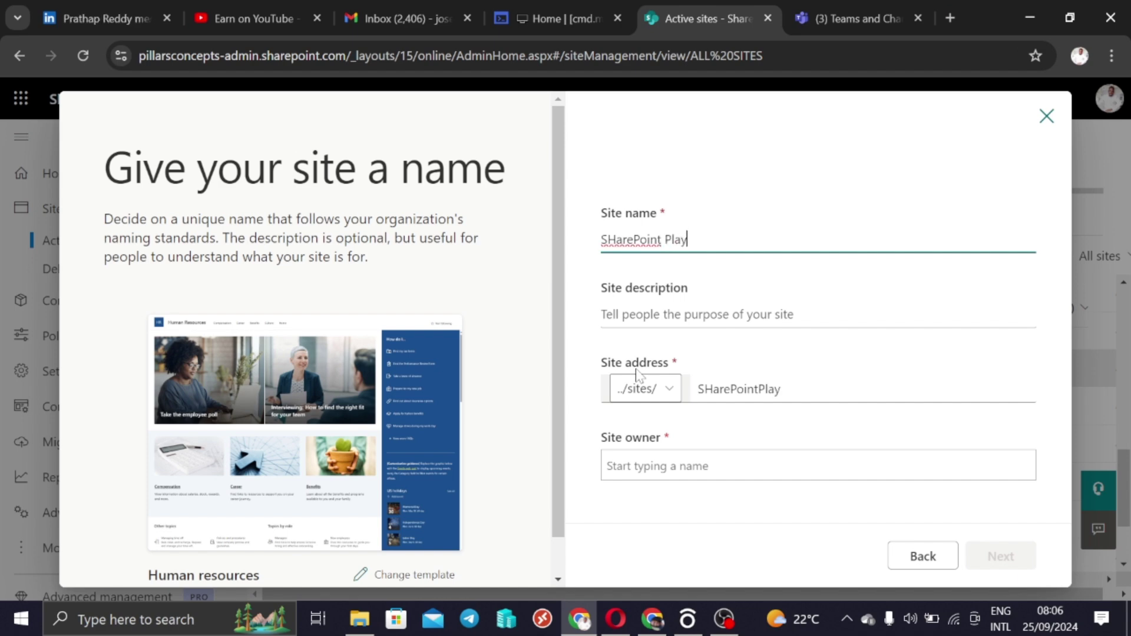
type("list")
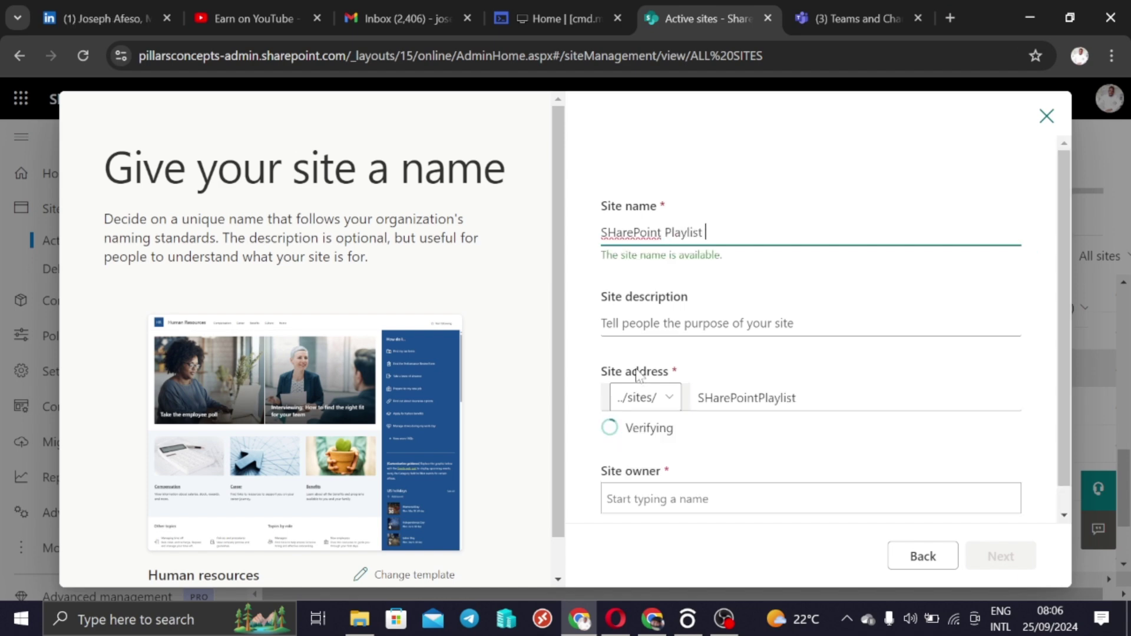
type(" Communi")
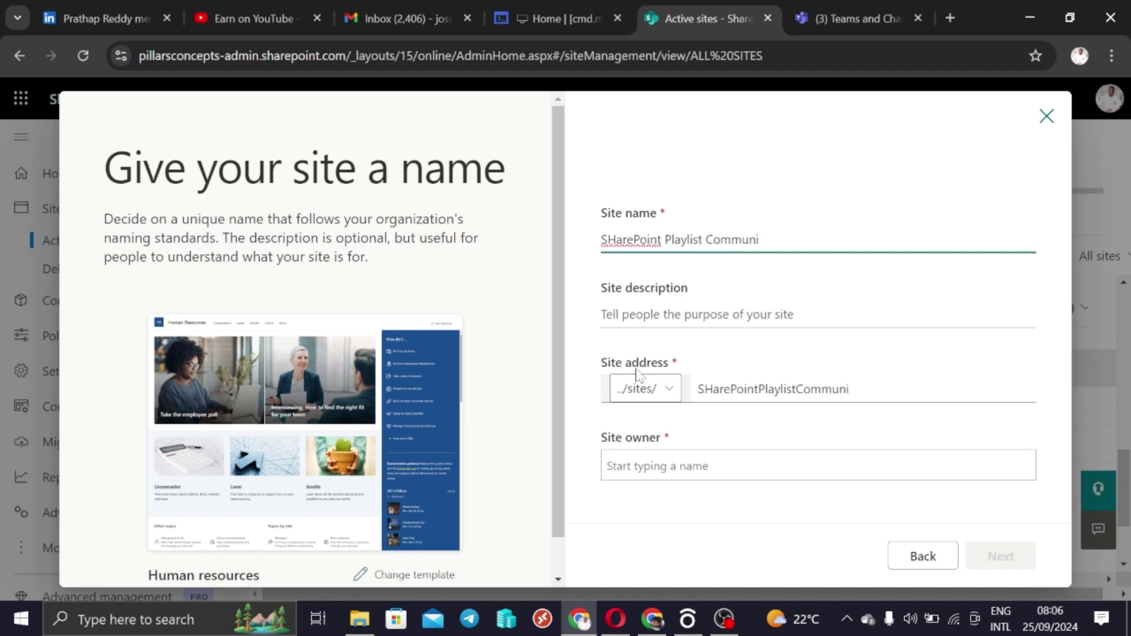
type("cation")
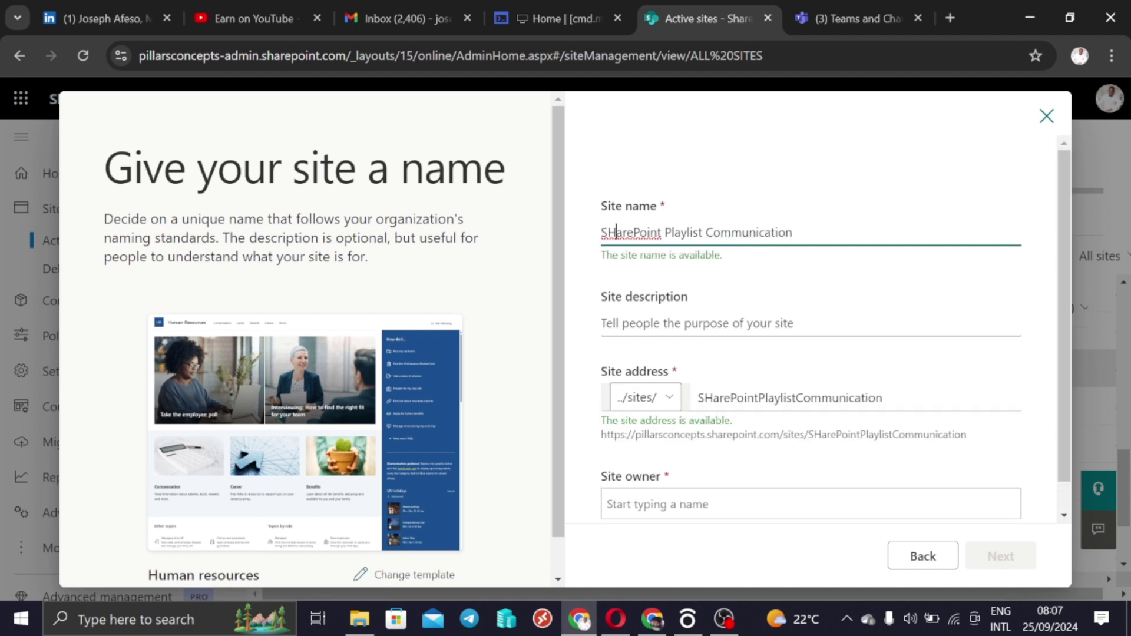
left_click(613, 232)
key("BackSpace")
type("h")
scroll(823, 198, "down", 1)
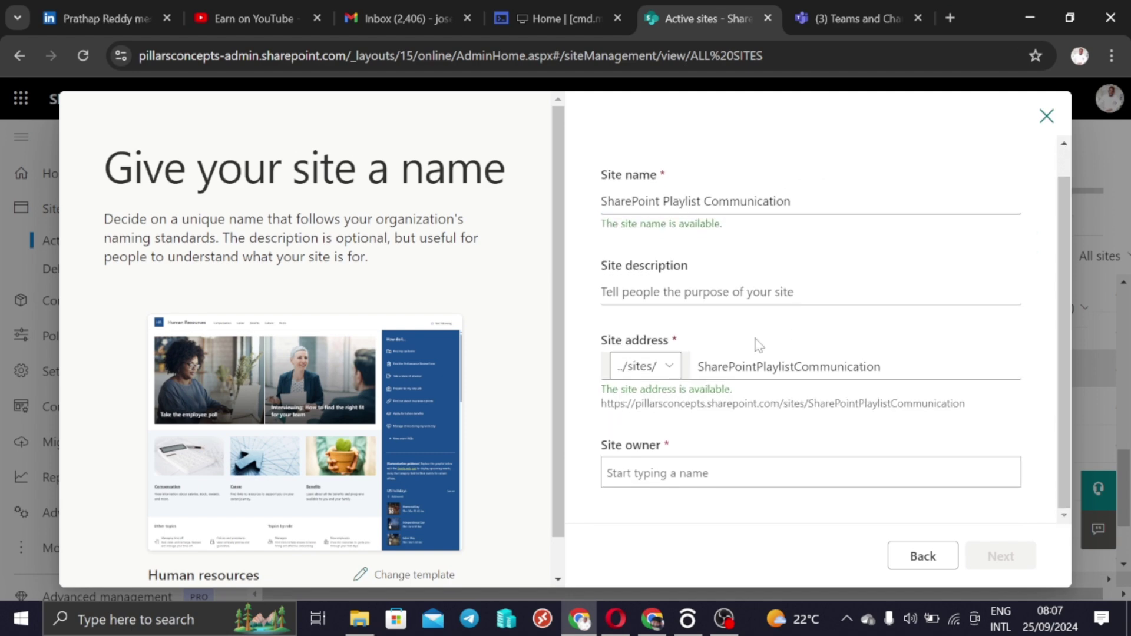
- Correct the site address under the sites path to match the site name
left_click(873, 367)
left_click(668, 369)
left_click(881, 366)
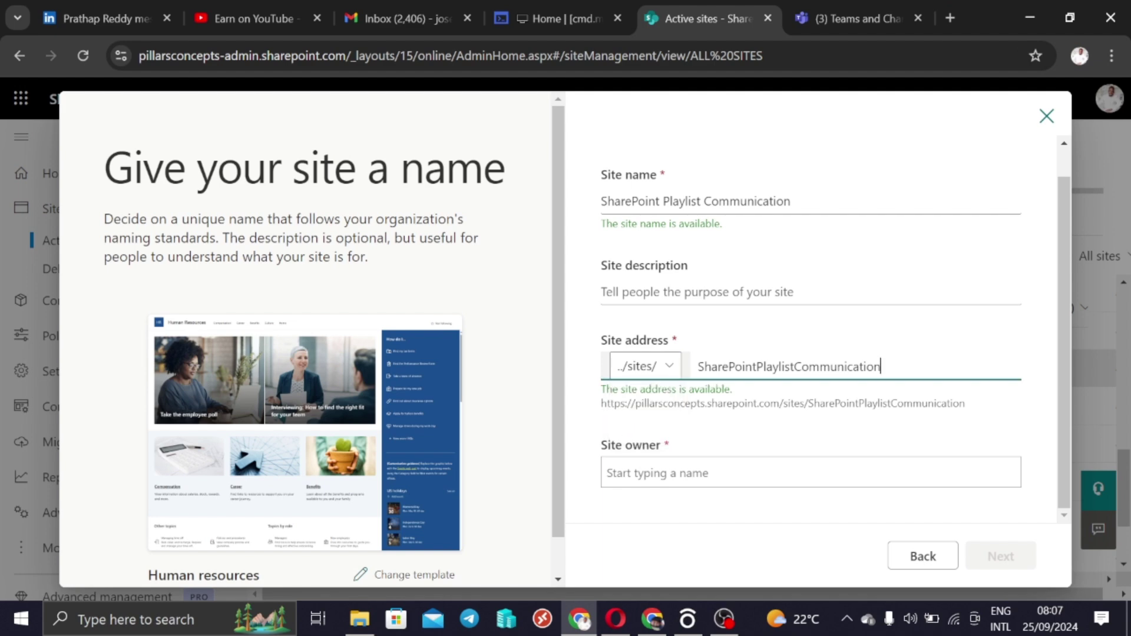
left_click(880, 367)
key("BackSpace")
key("BackSpace")
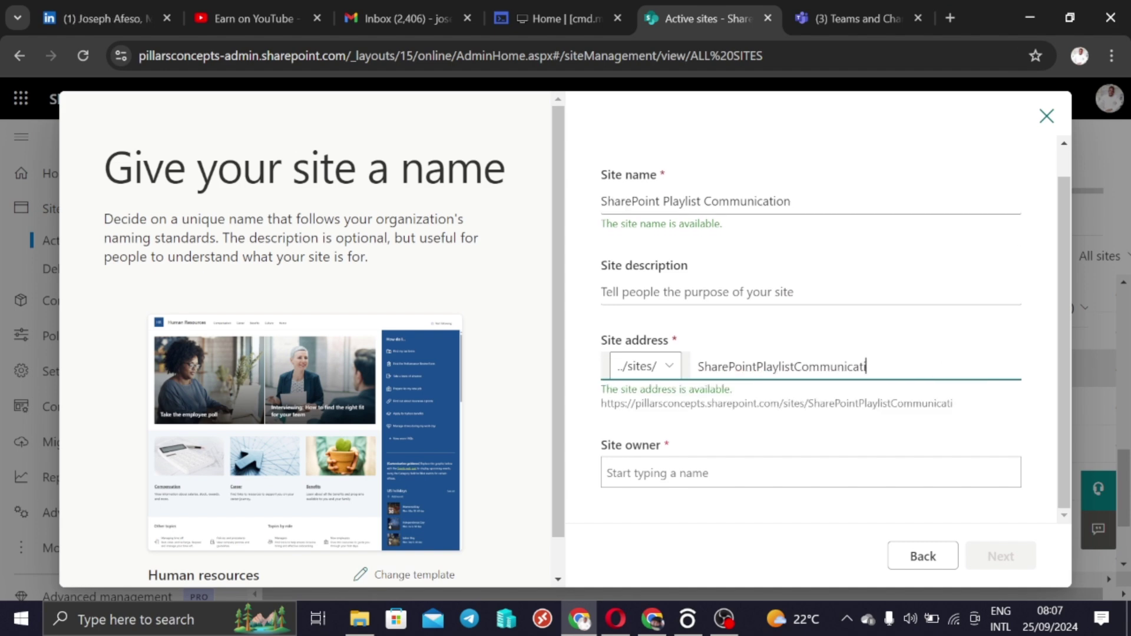
type("ion")
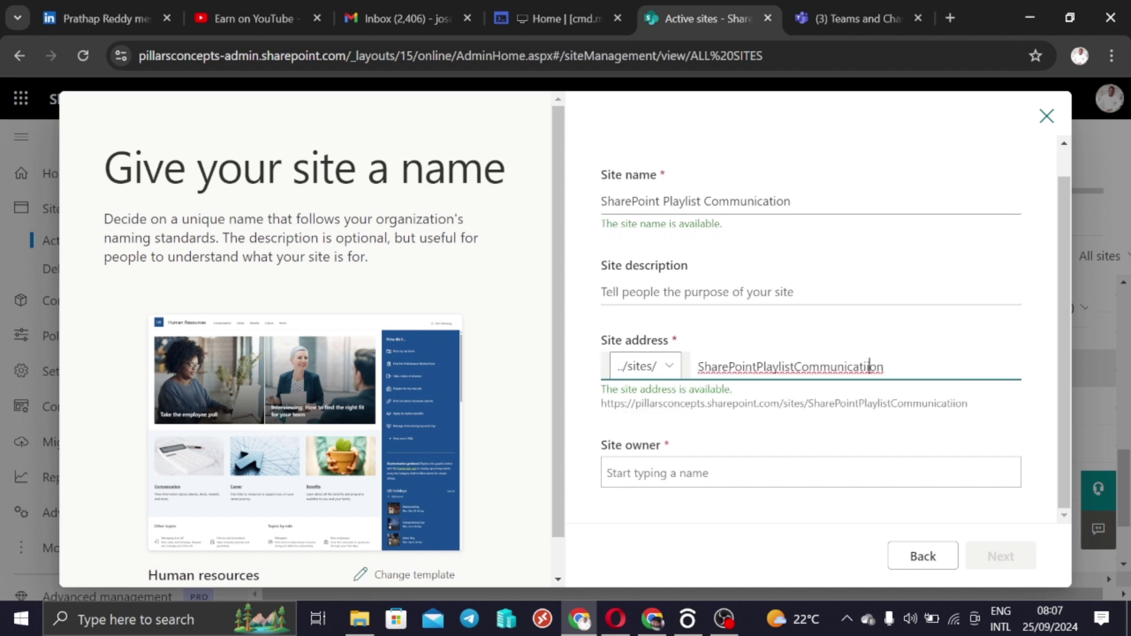
key("BackSpace")
- Assign the suggested administrator as the site owner
left_click(738, 469)
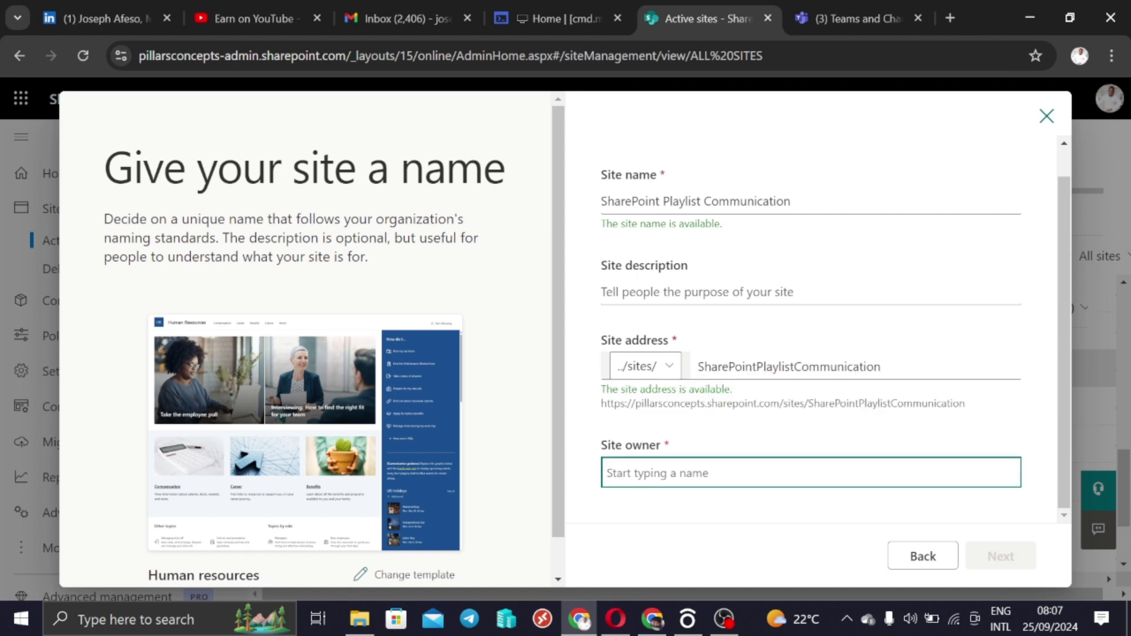
type("joseph")
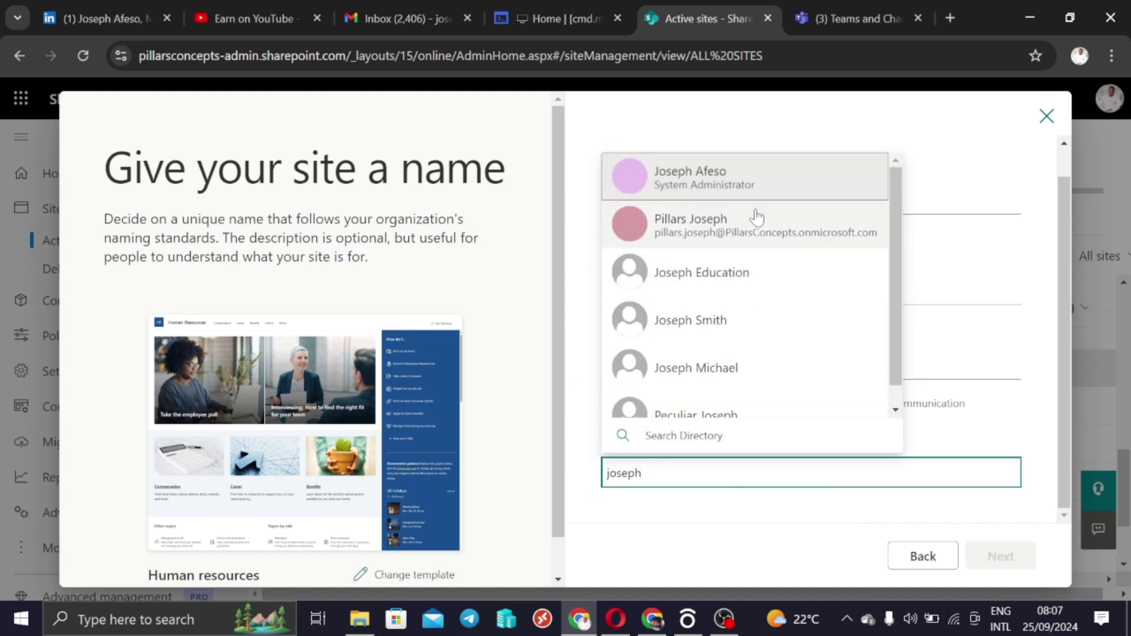
left_click(752, 180)
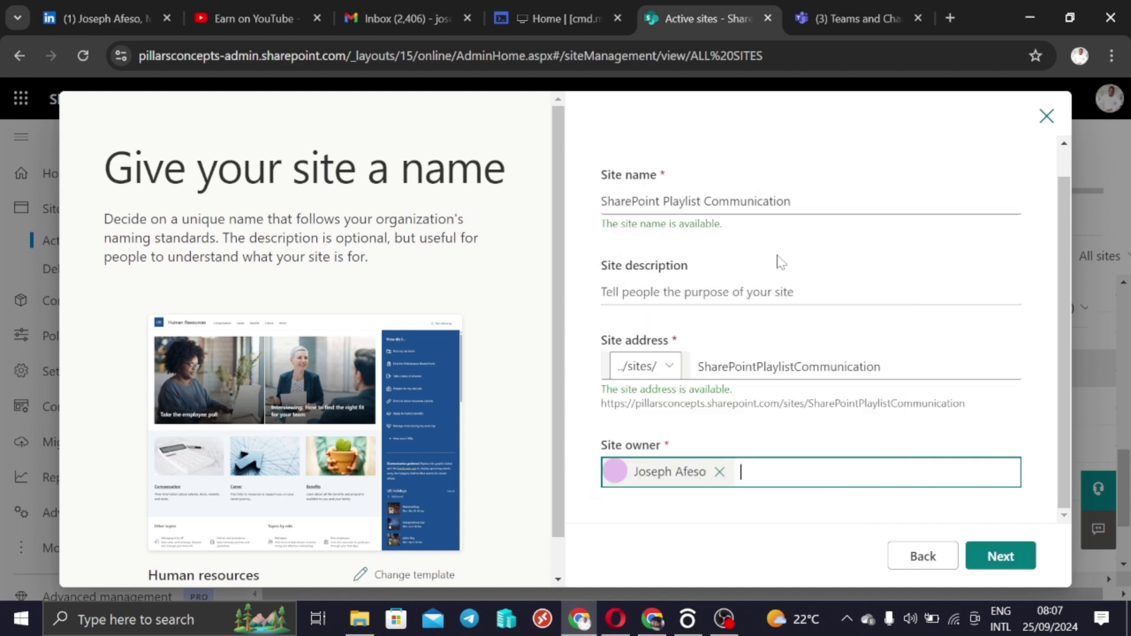
- Keep English as the site language and set the time zone to (UTC+01:00) West Central Africa
left_click(1004, 556)
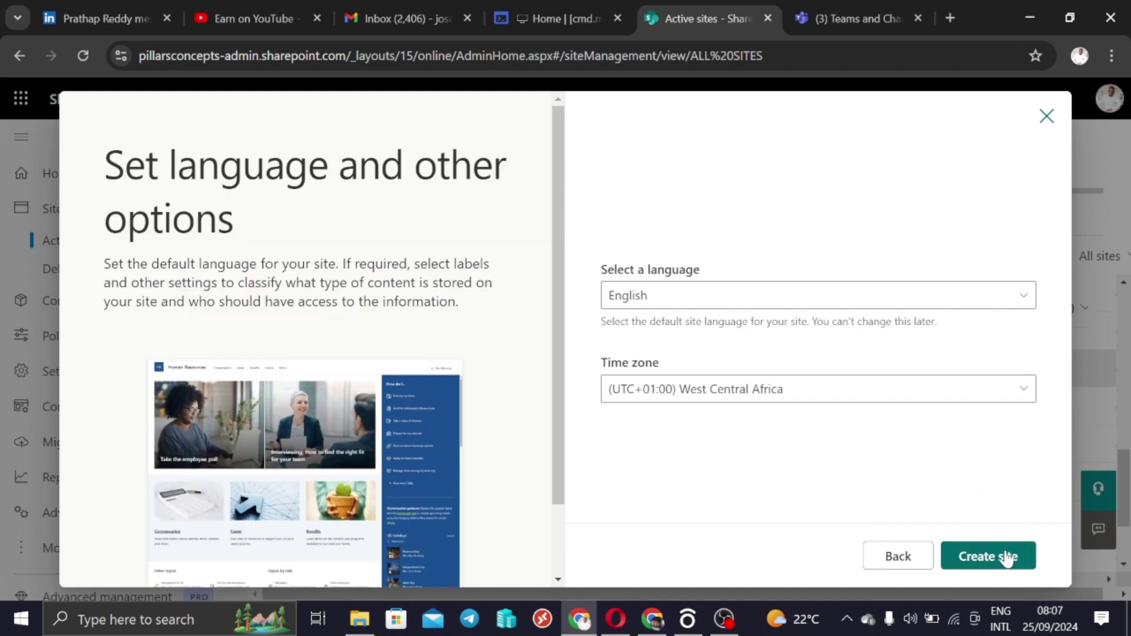
left_click(677, 304)
left_click(676, 302)
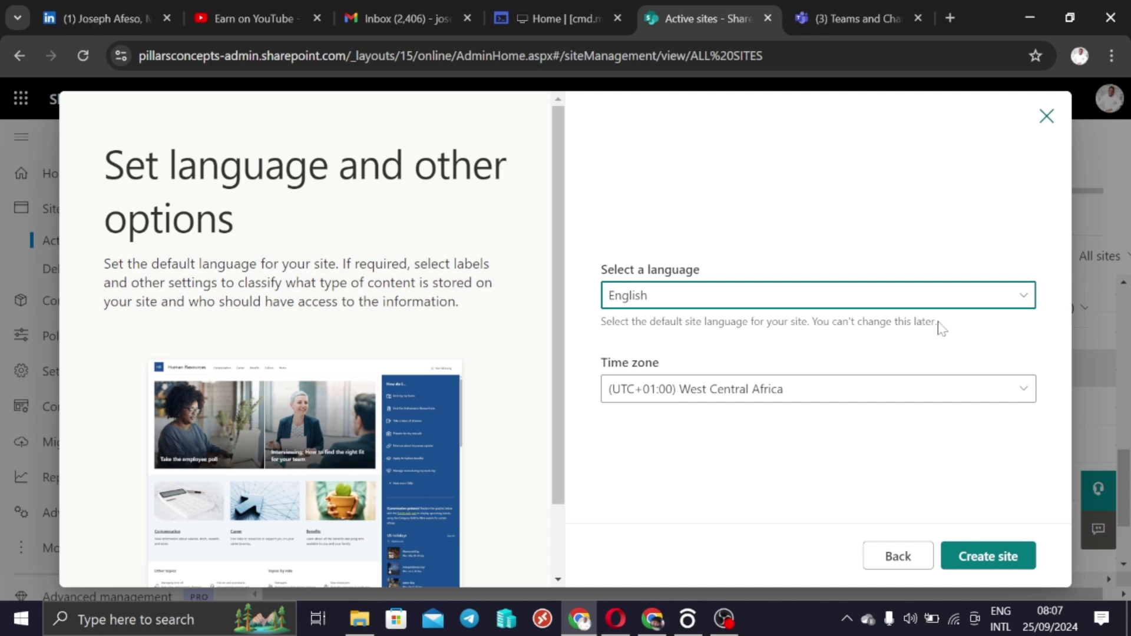
left_click_drag(939, 324, 601, 325)
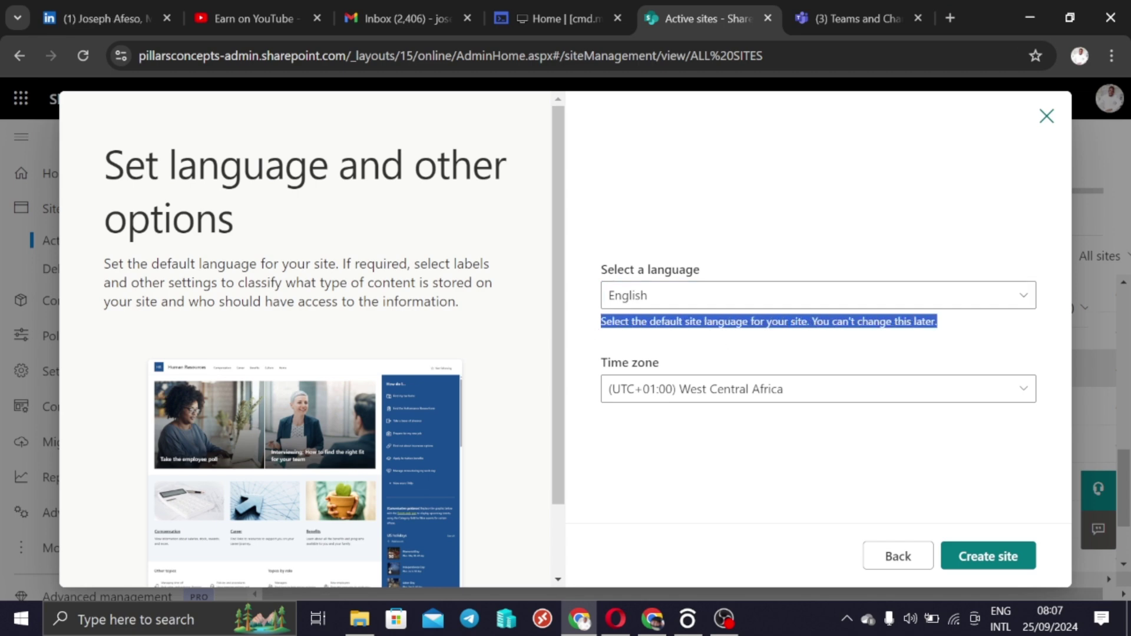
left_click(772, 356)
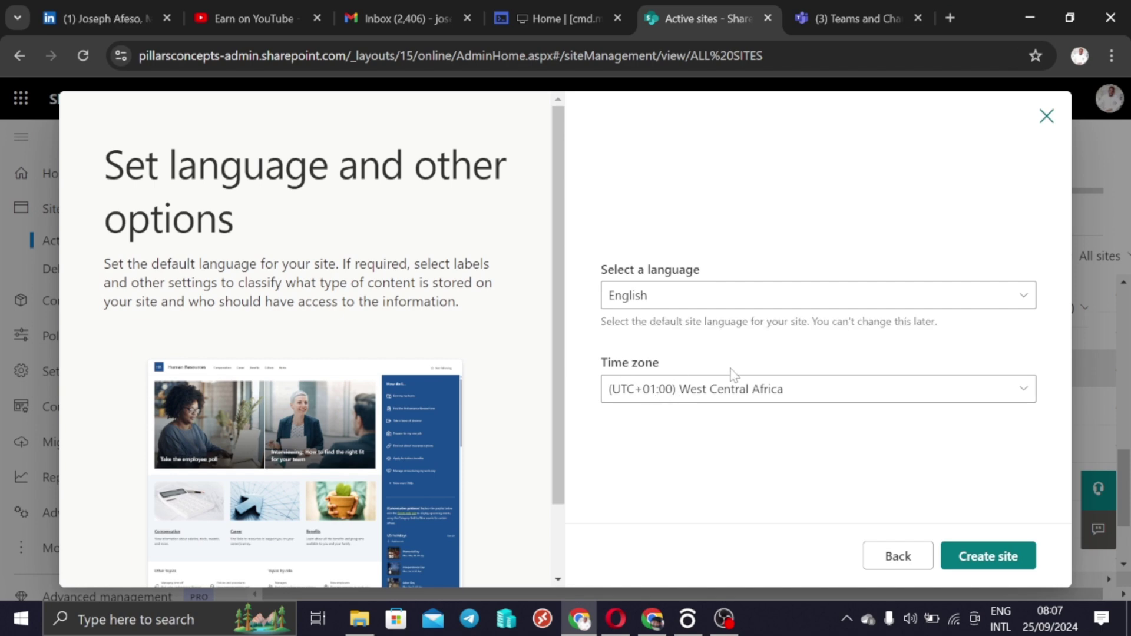
left_click(814, 400)
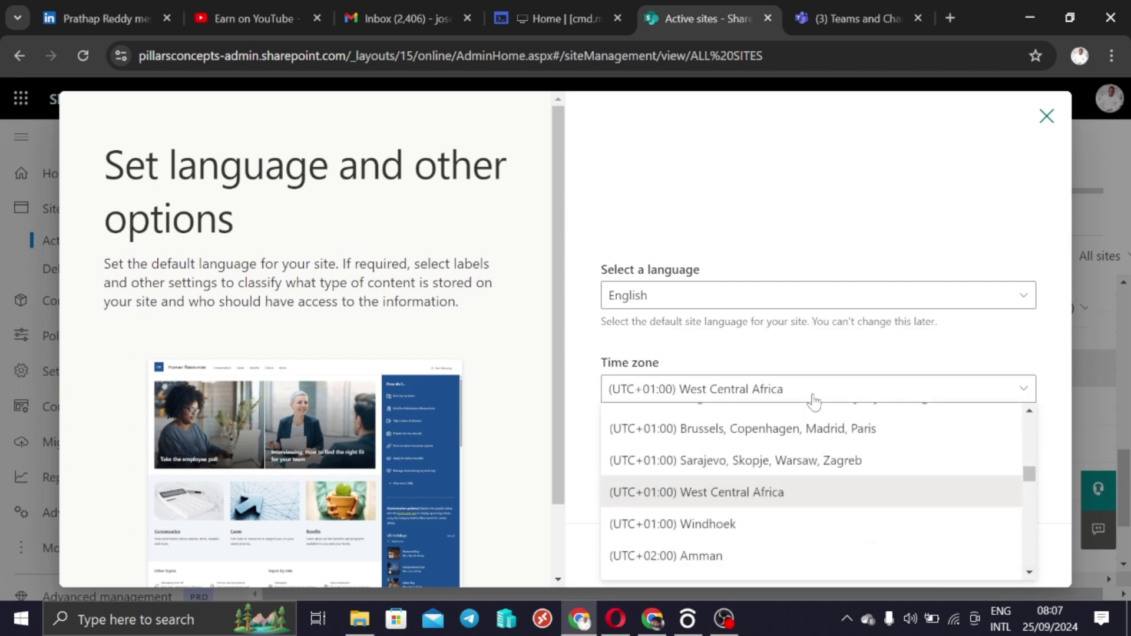
left_click(814, 396)
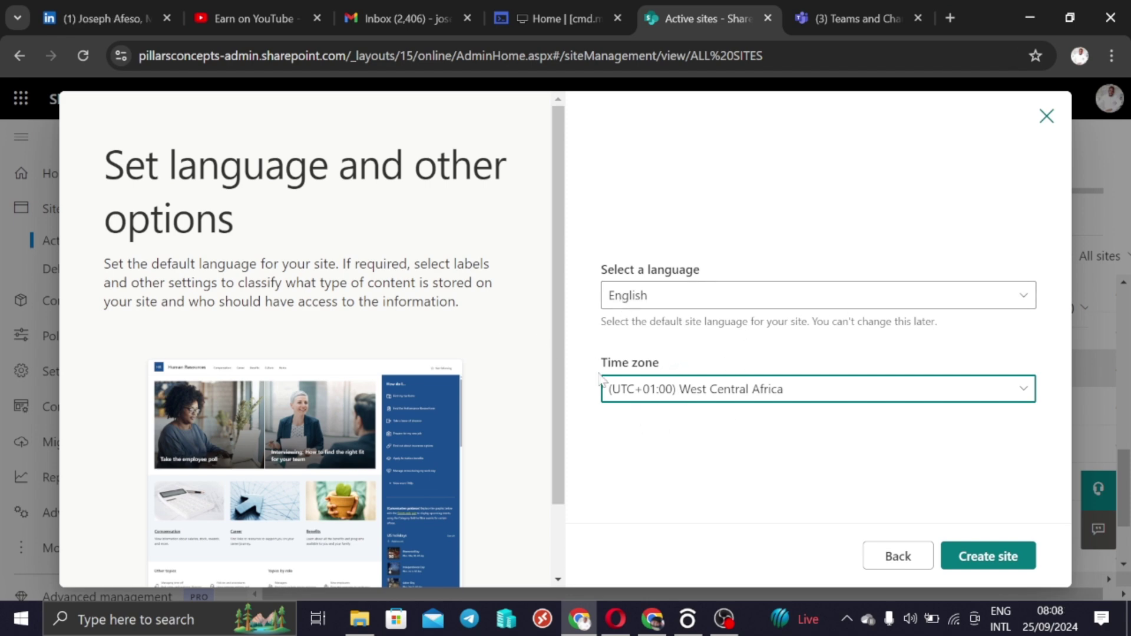
scroll(552, 373, "down", 2)
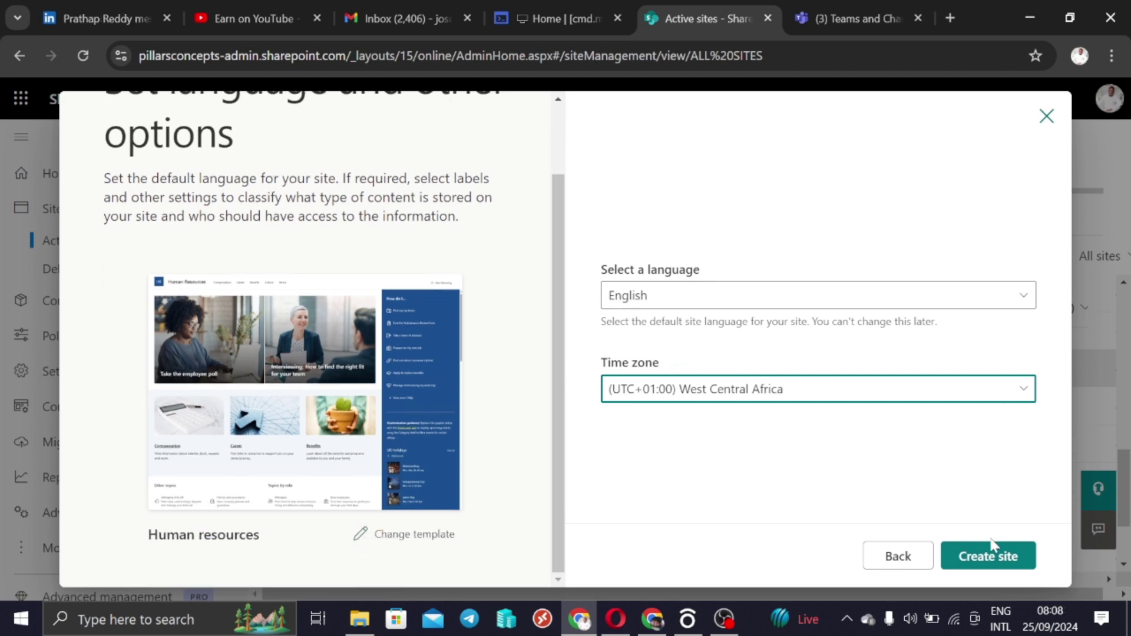
- Create the site, deselect SharePoint Playlist, and open the SharePoint Playlist Communication details panel
left_click(989, 561)
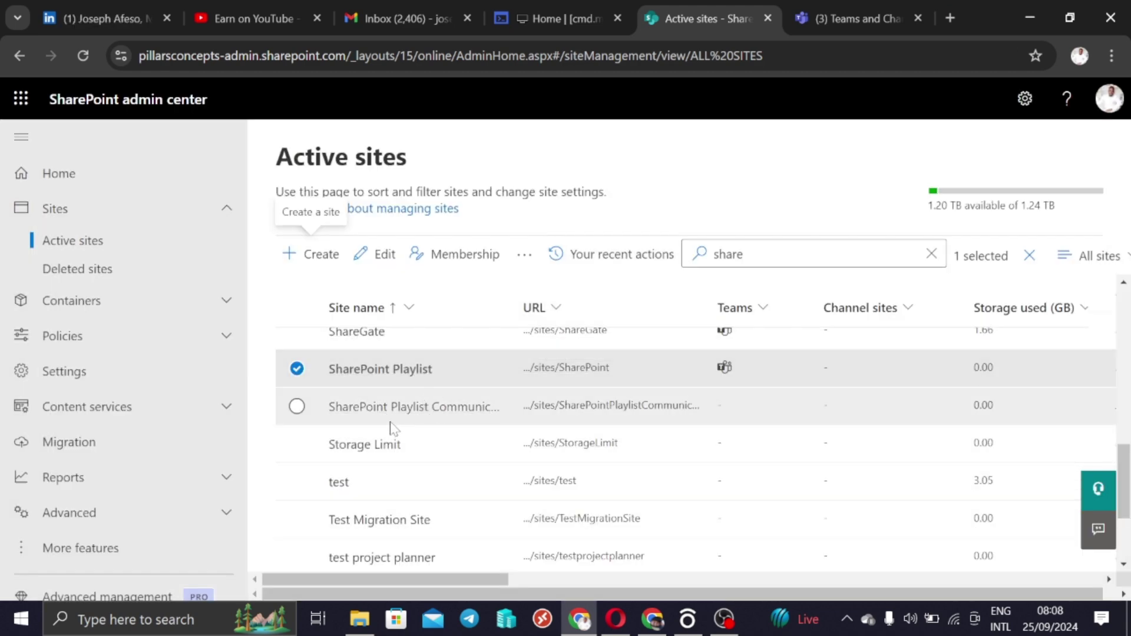
left_click(297, 370)
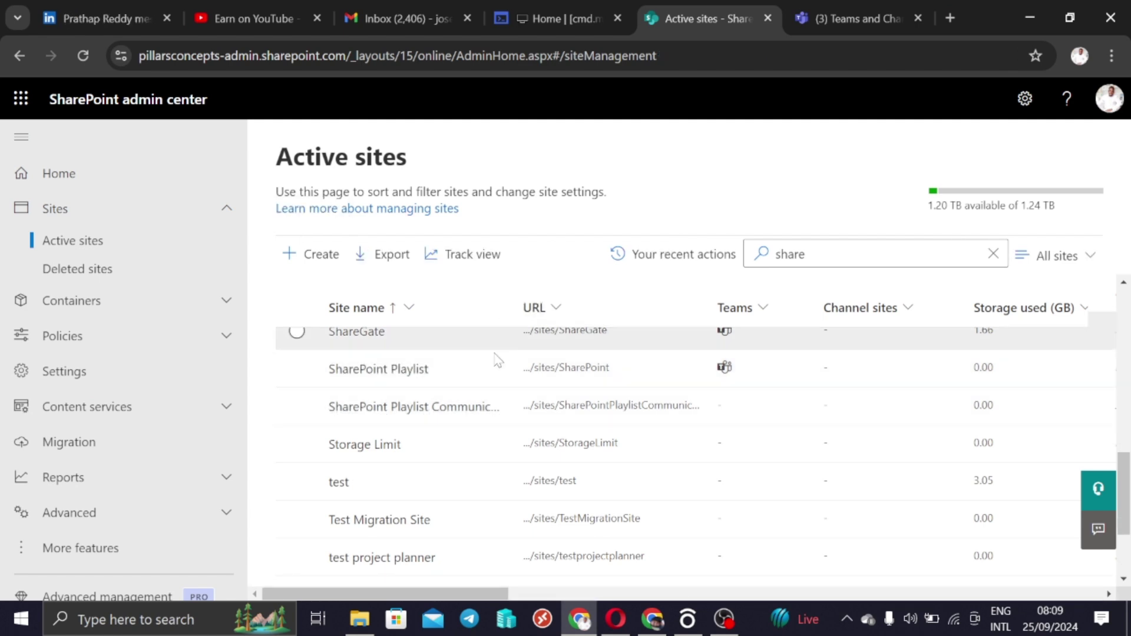
left_click(412, 408)
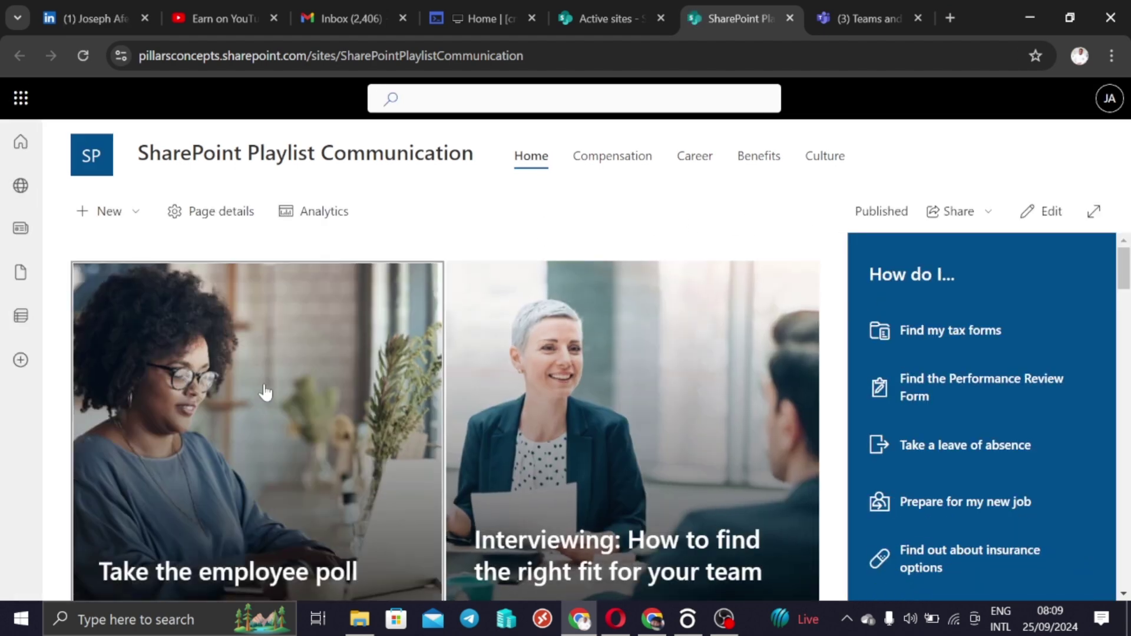
- Scroll the new site's home page down to the footer and back to the top
scroll(268, 354, "down", 3)
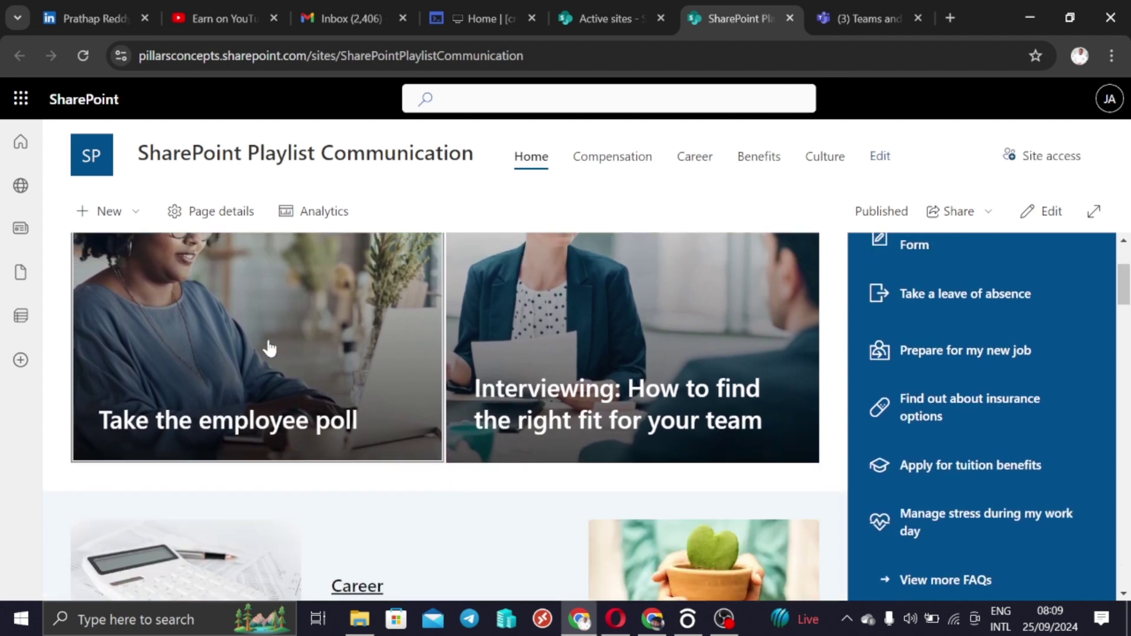
scroll(269, 348, "up", 2)
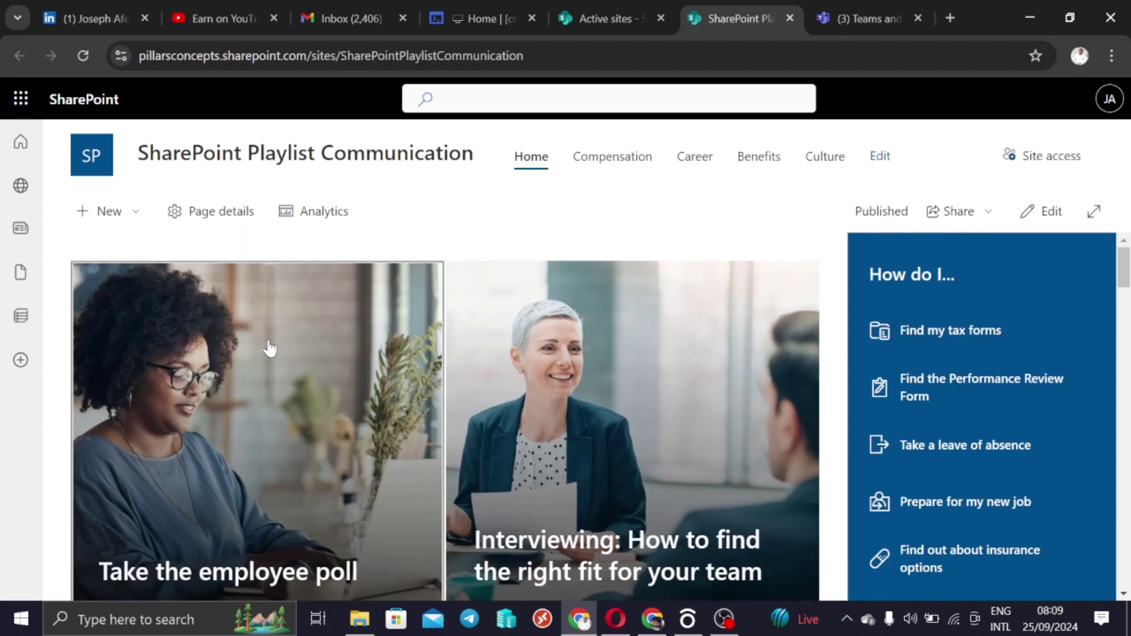
scroll(538, 349, "down", 3)
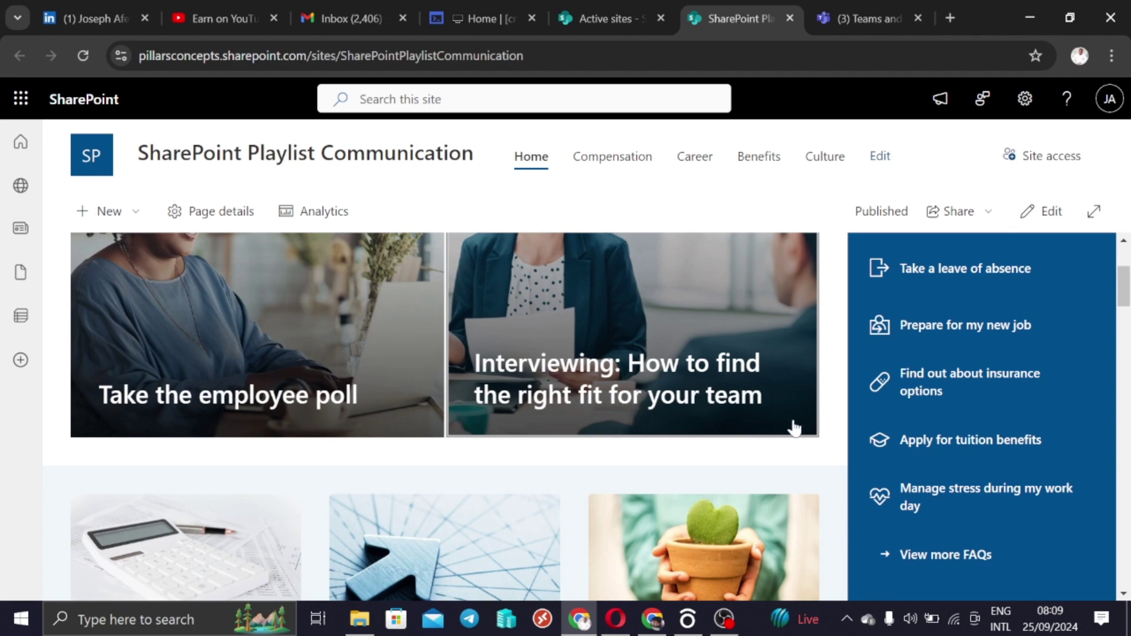
scroll(365, 413, "down", 10)
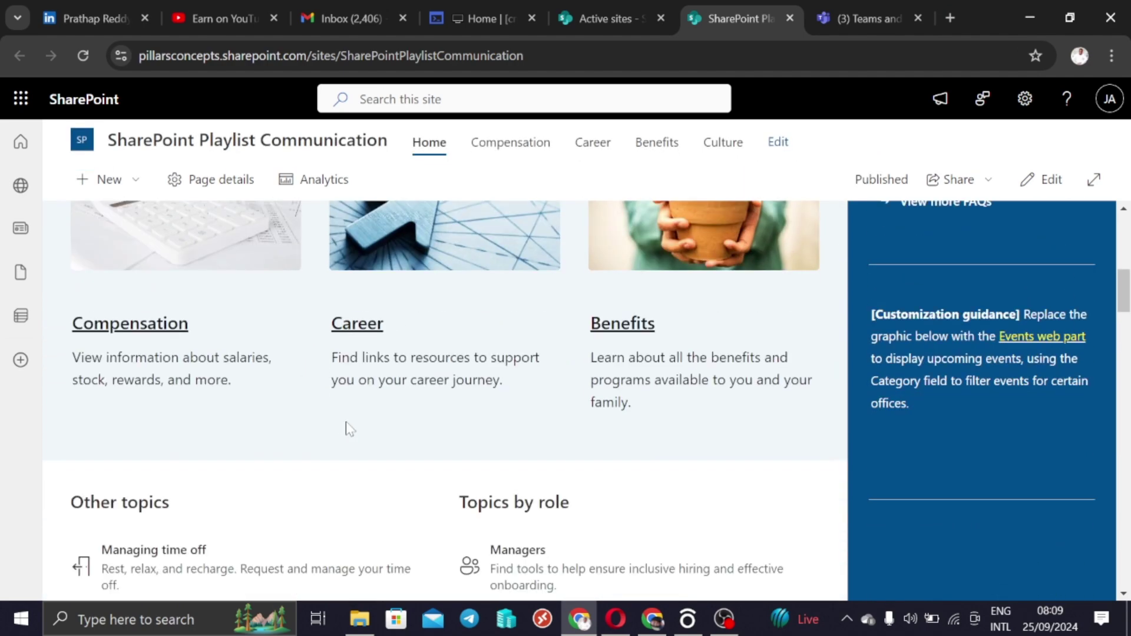
scroll(360, 461, "down", 6)
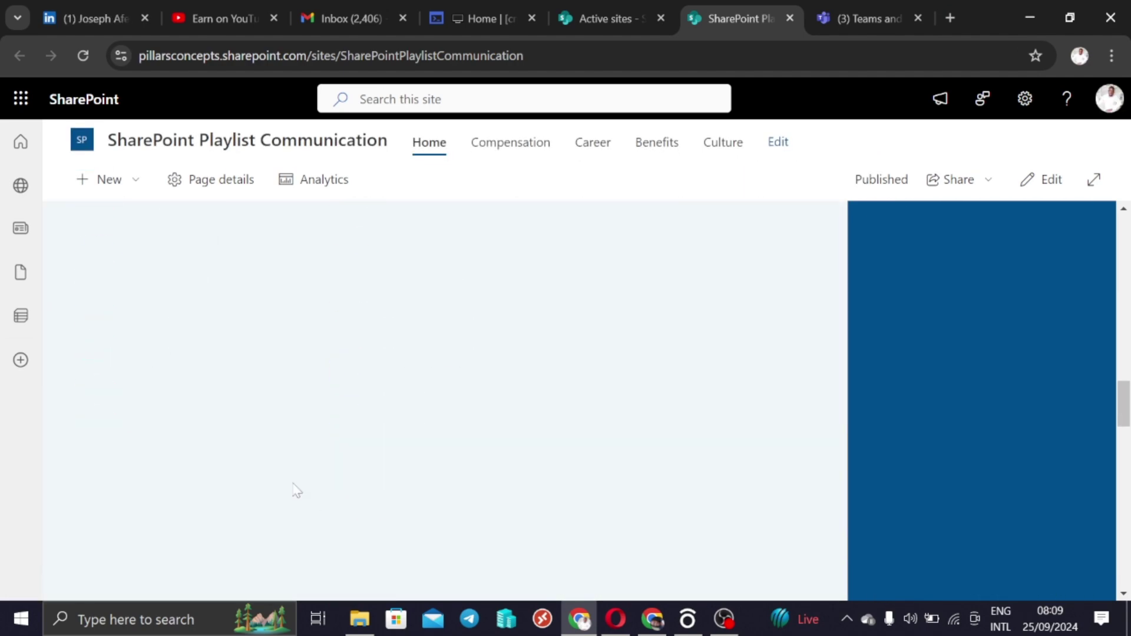
scroll(457, 472, "down", 5)
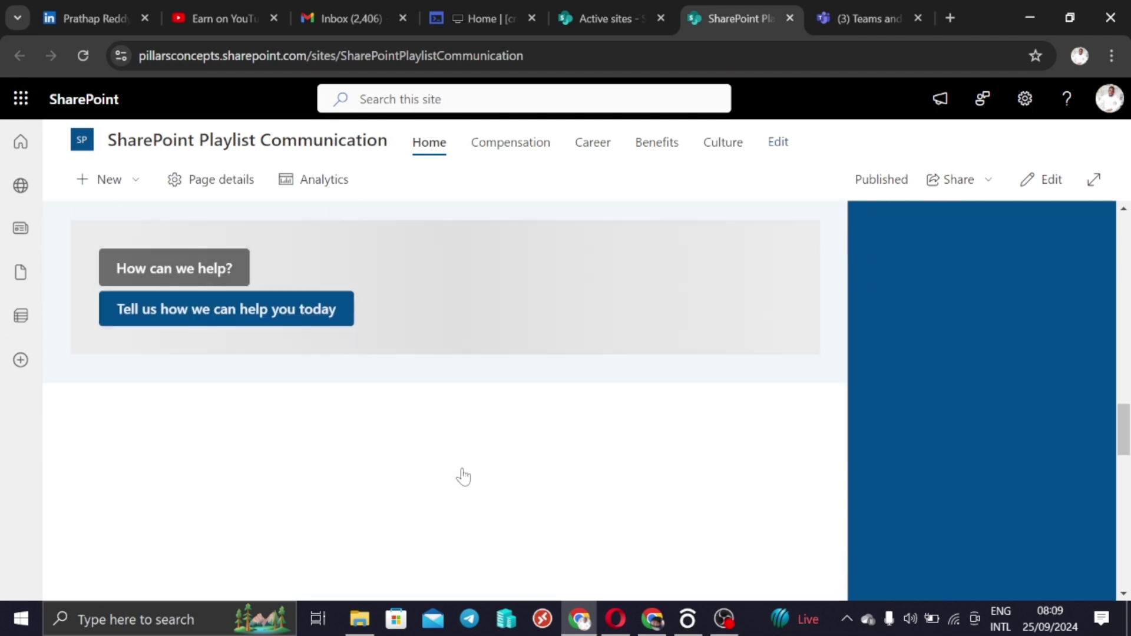
scroll(463, 476, "down", 12)
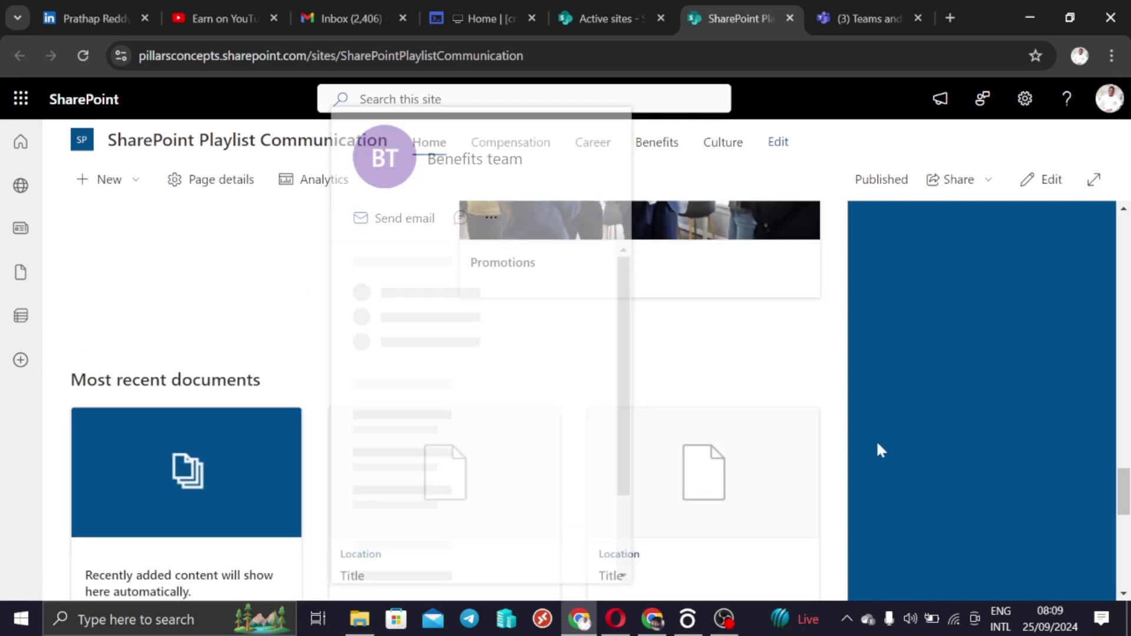
scroll(598, 502, "down", 5)
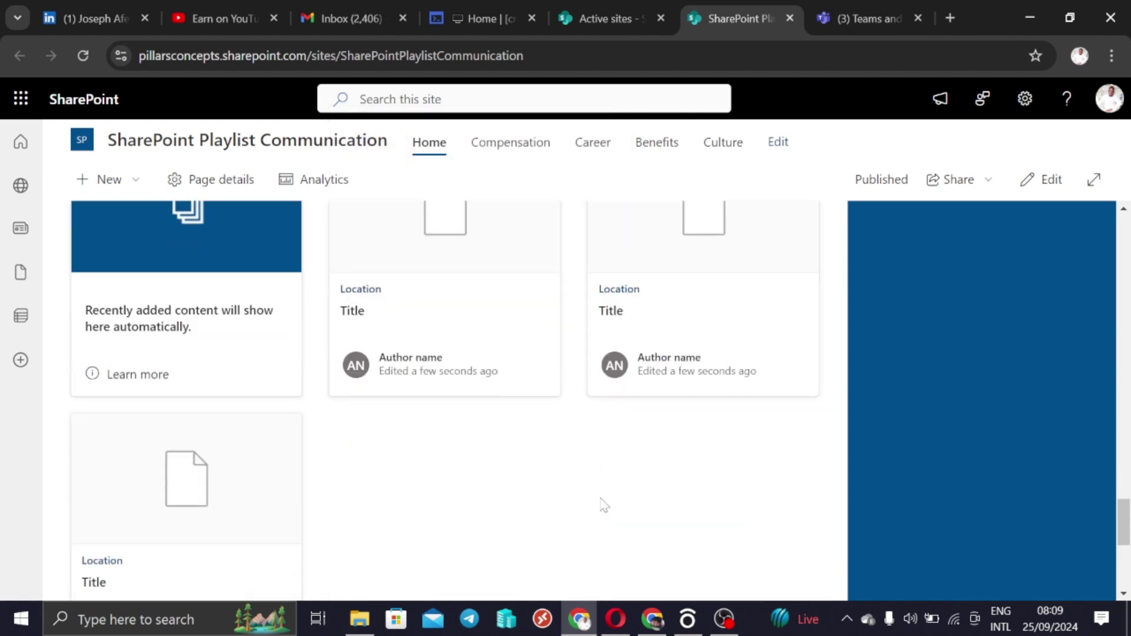
scroll(604, 505, "down", 3)
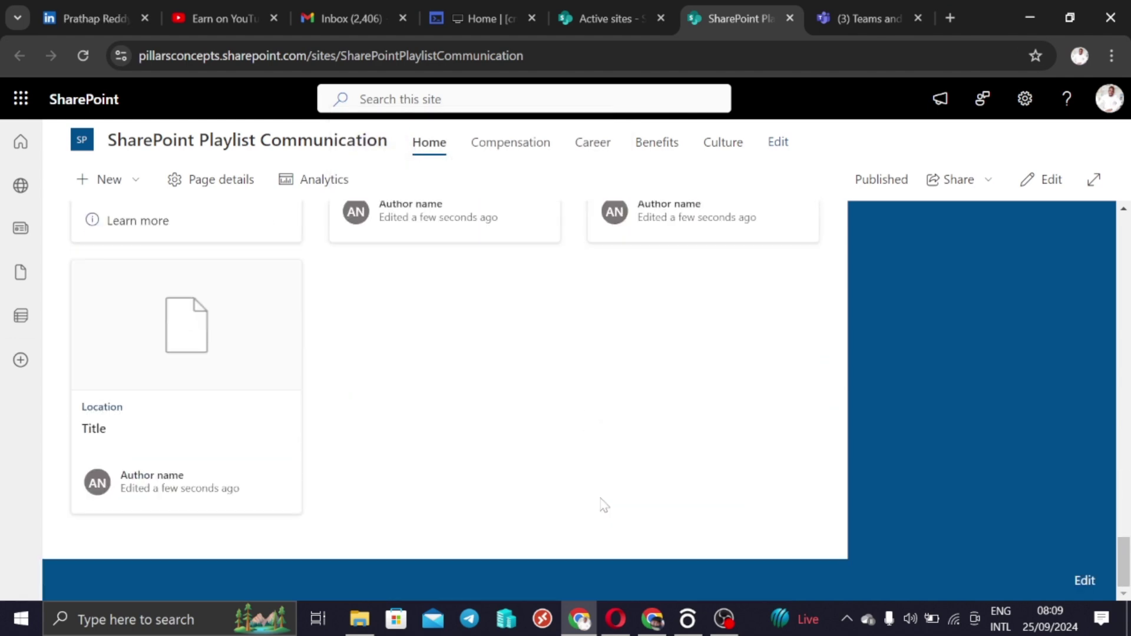
scroll(604, 505, "up", 10)
scroll(607, 508, "up", 15)
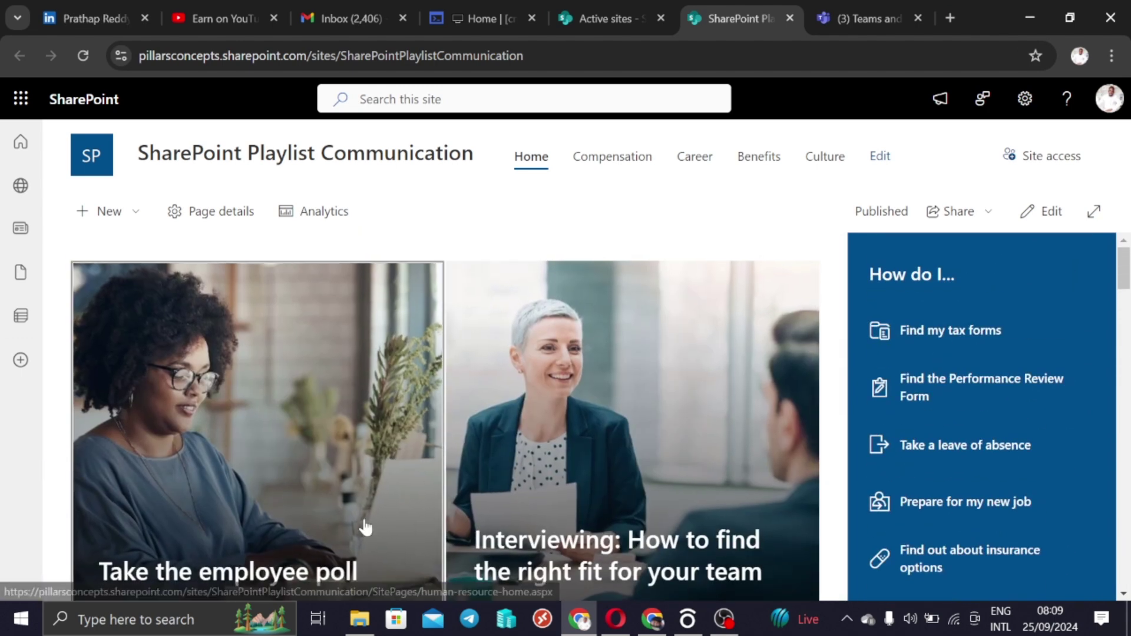
scroll(346, 528, "down", 3)
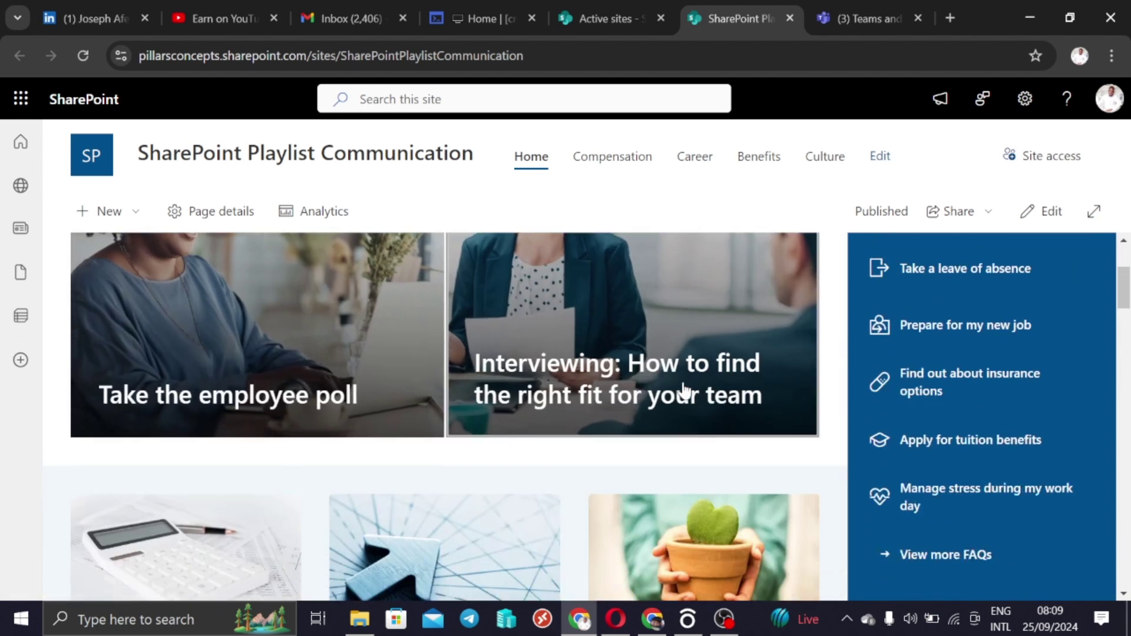
scroll(592, 402, "up", 3)
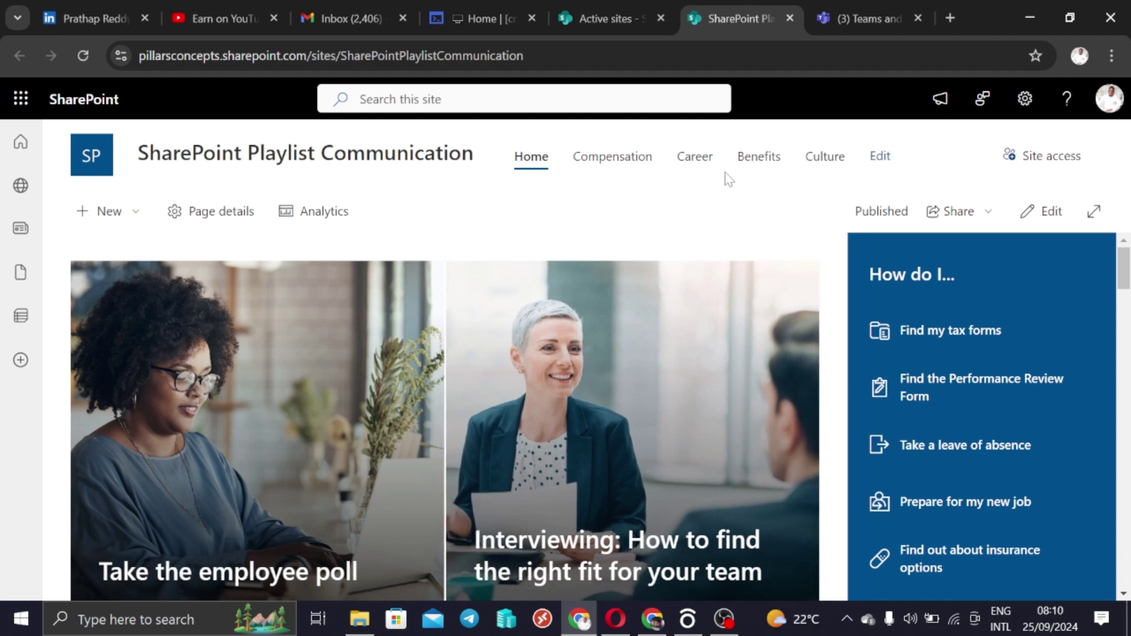
- Review the site's Next steps panel, then return to the admin center's Active sites tab
left_click(941, 105)
scroll(982, 359, "down", 3)
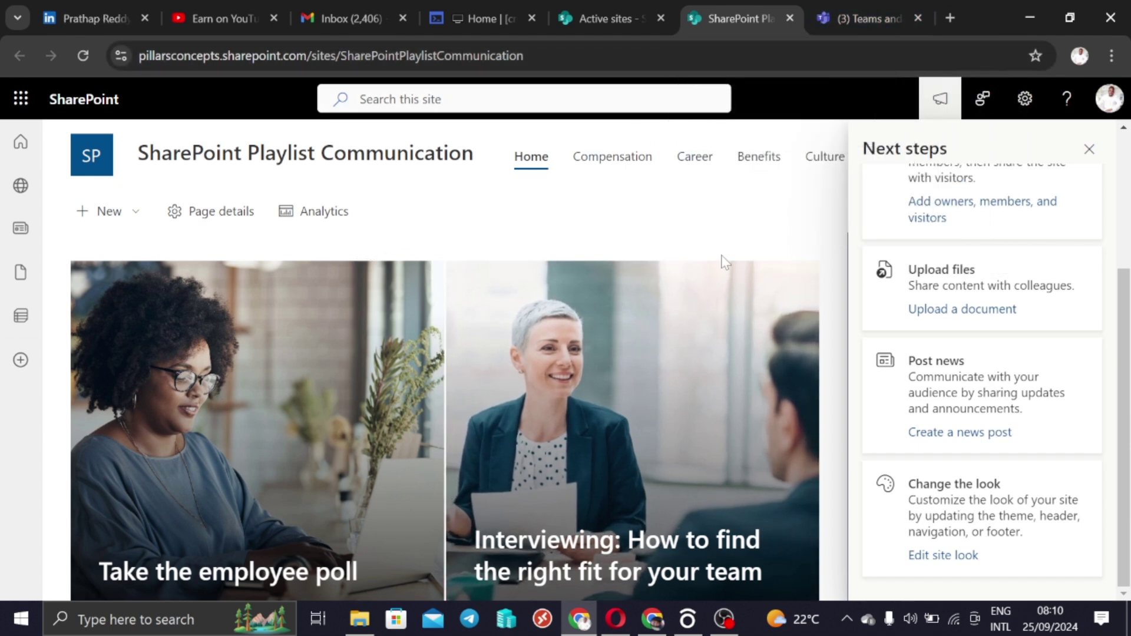
scroll(936, 483, "up", 3)
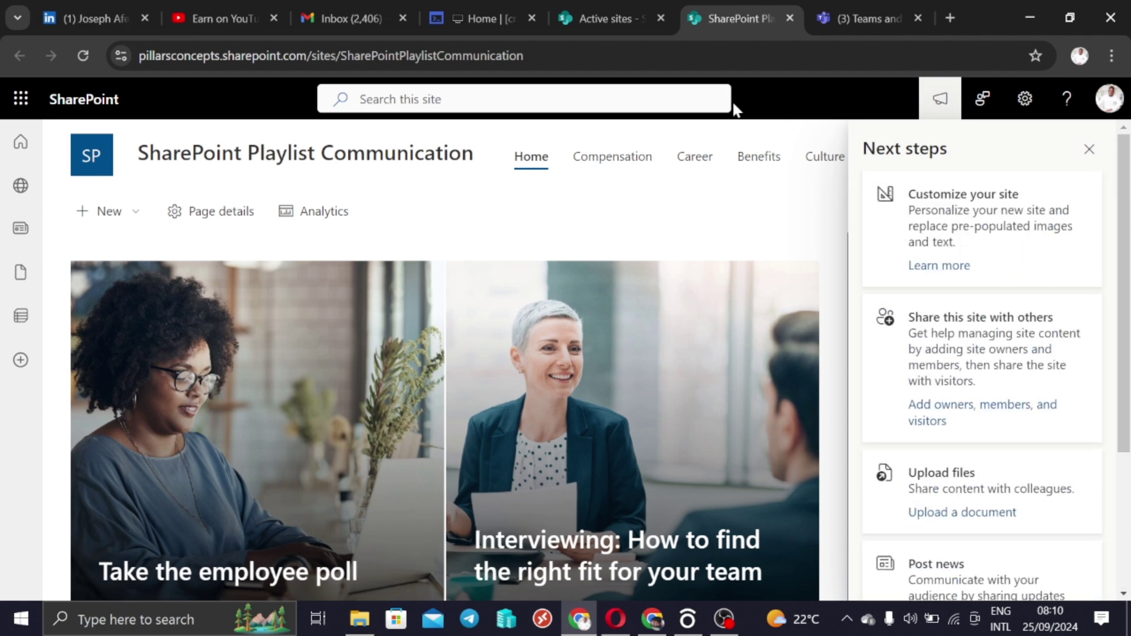
left_click(600, 8)
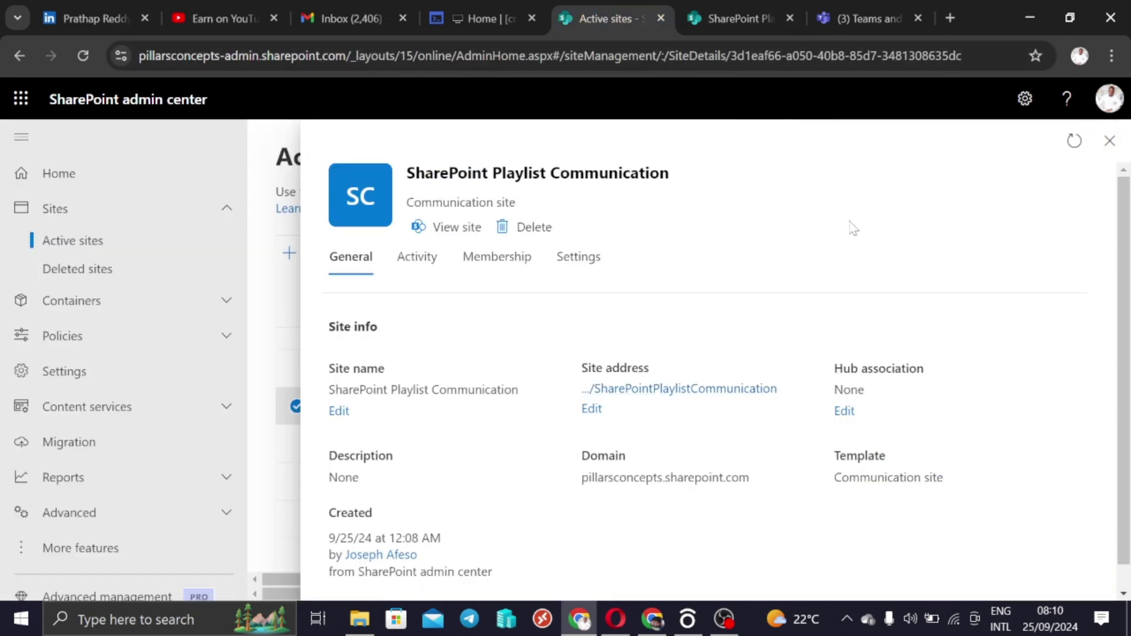
- Close the site details panel and confirm SharePoint Playlist Communication appears in Active sites, not connected to Teams
left_click(1108, 141)
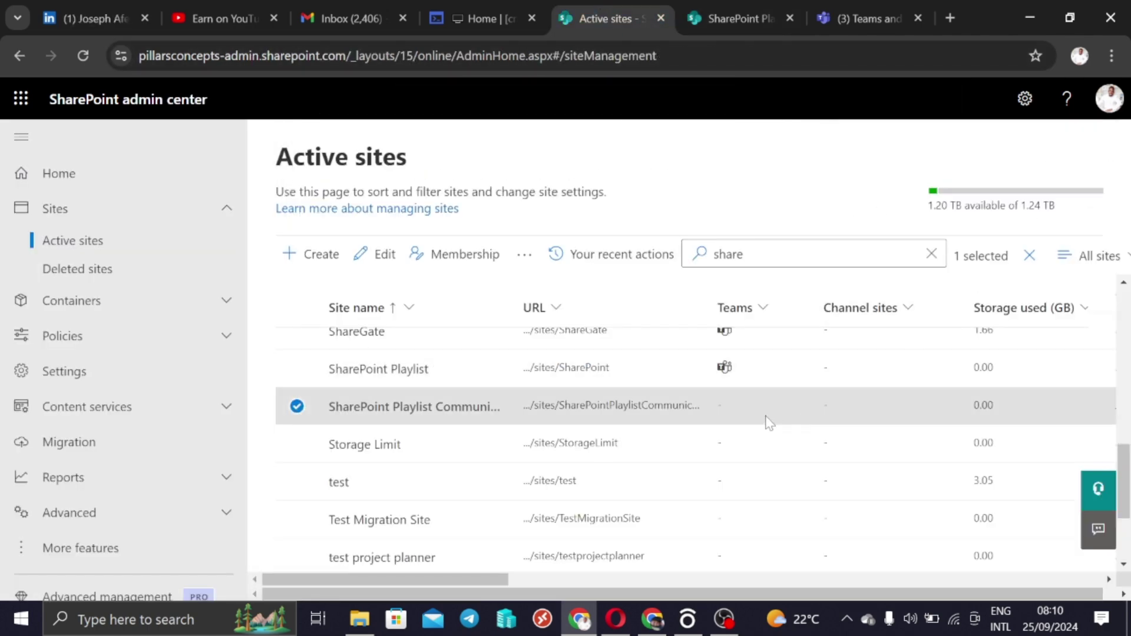
scroll(727, 429, "up", 3)
scroll(727, 470, "down", 3)
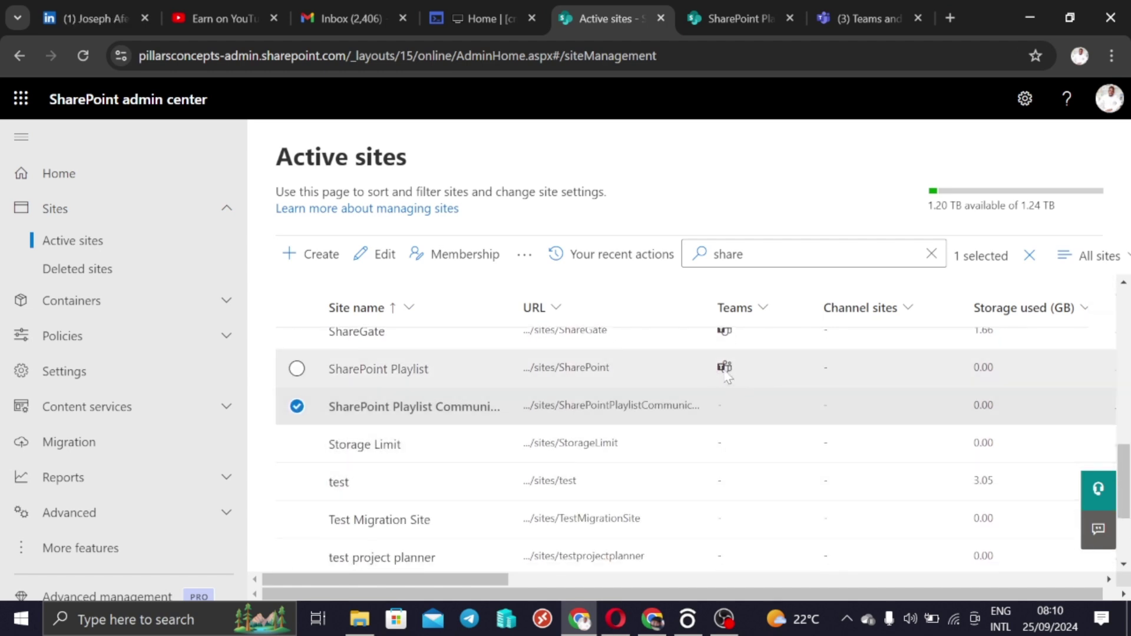
mouse_move(727, 376)
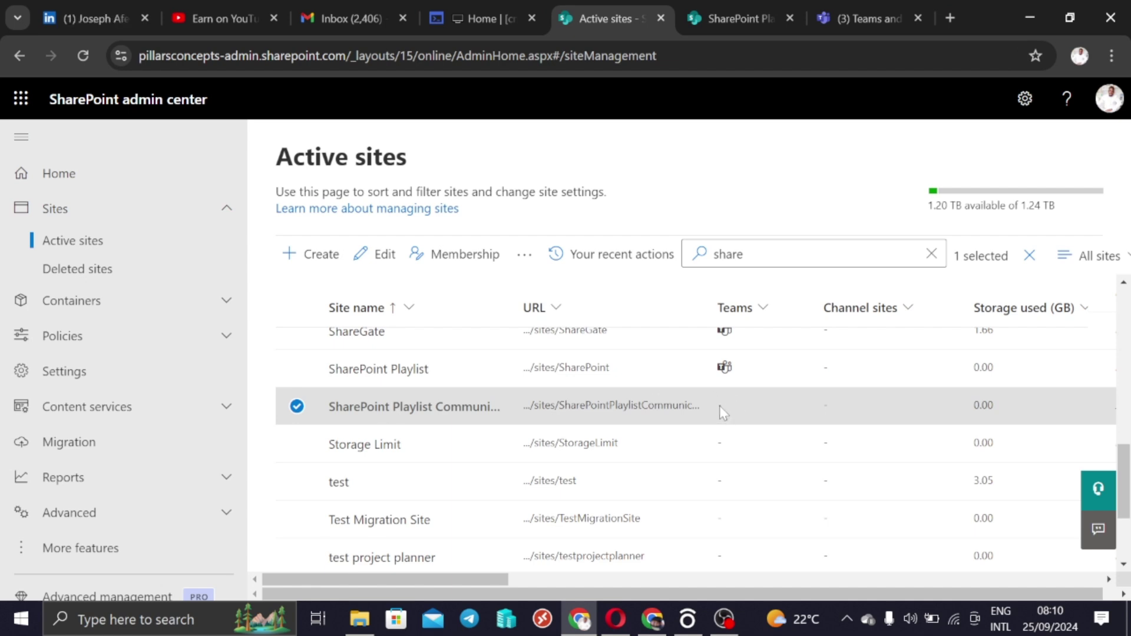
scroll(729, 412, "up", 2)
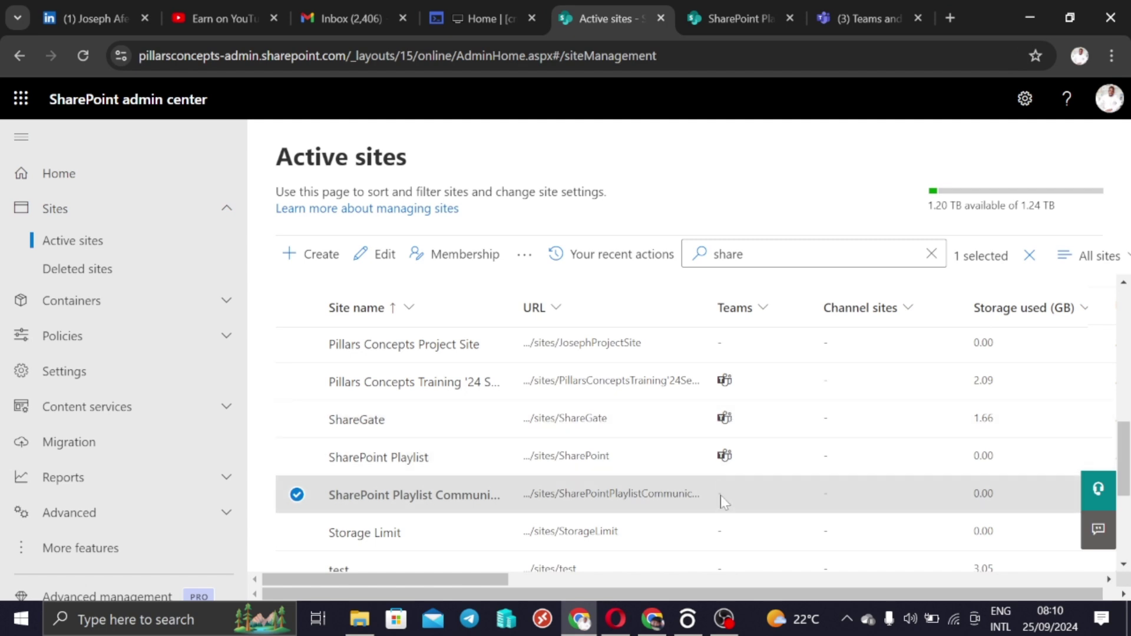
mouse_move(727, 457)
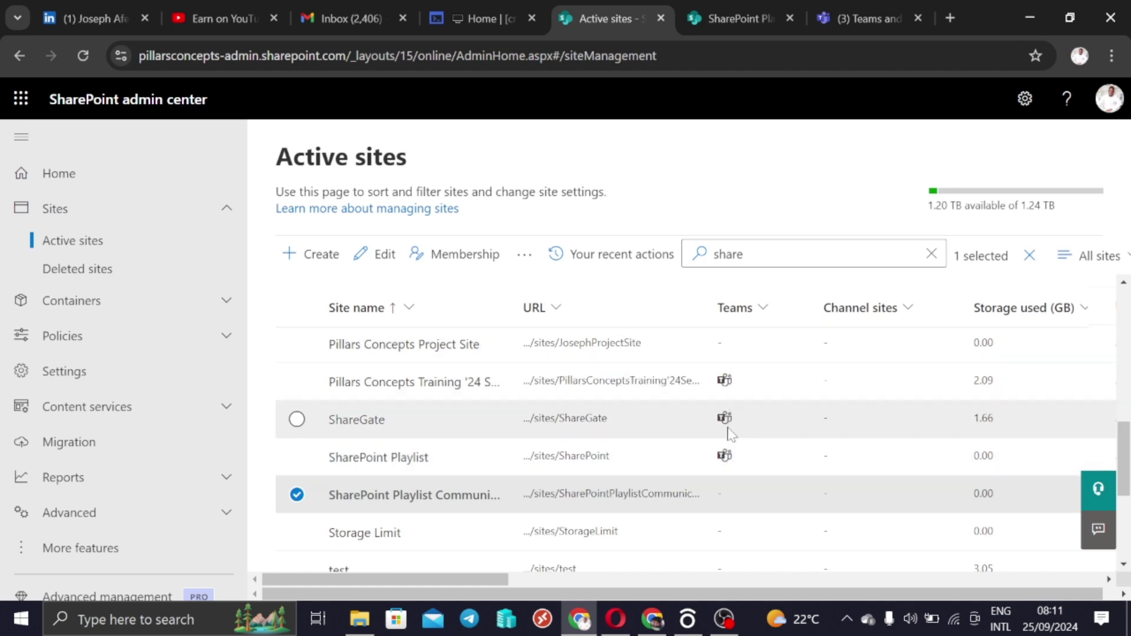
scroll(736, 450, "down", 1)
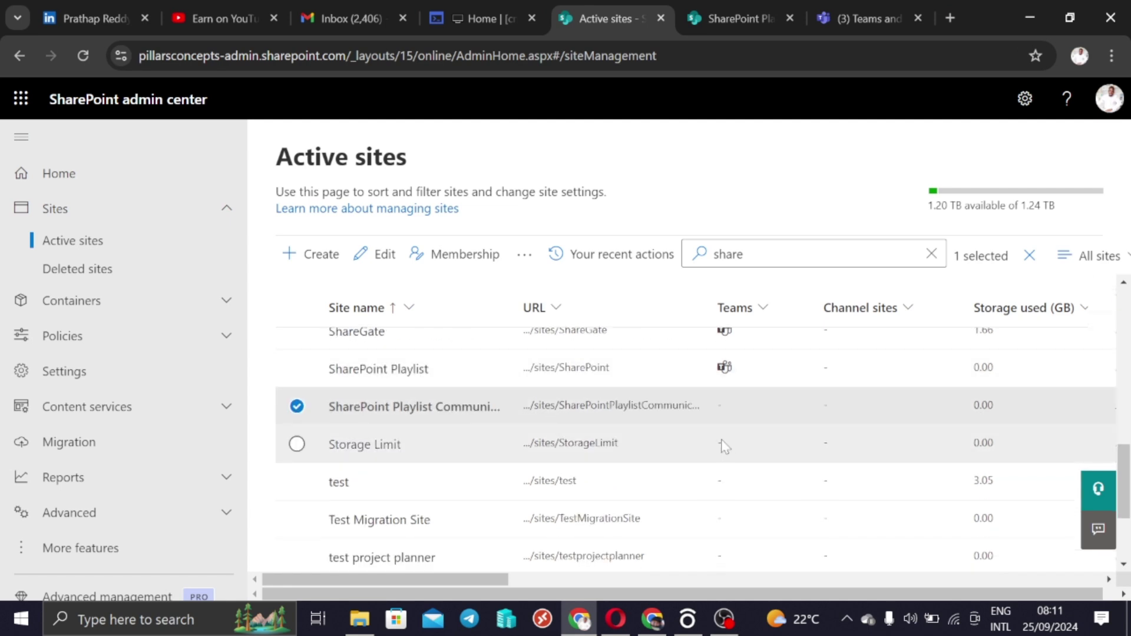